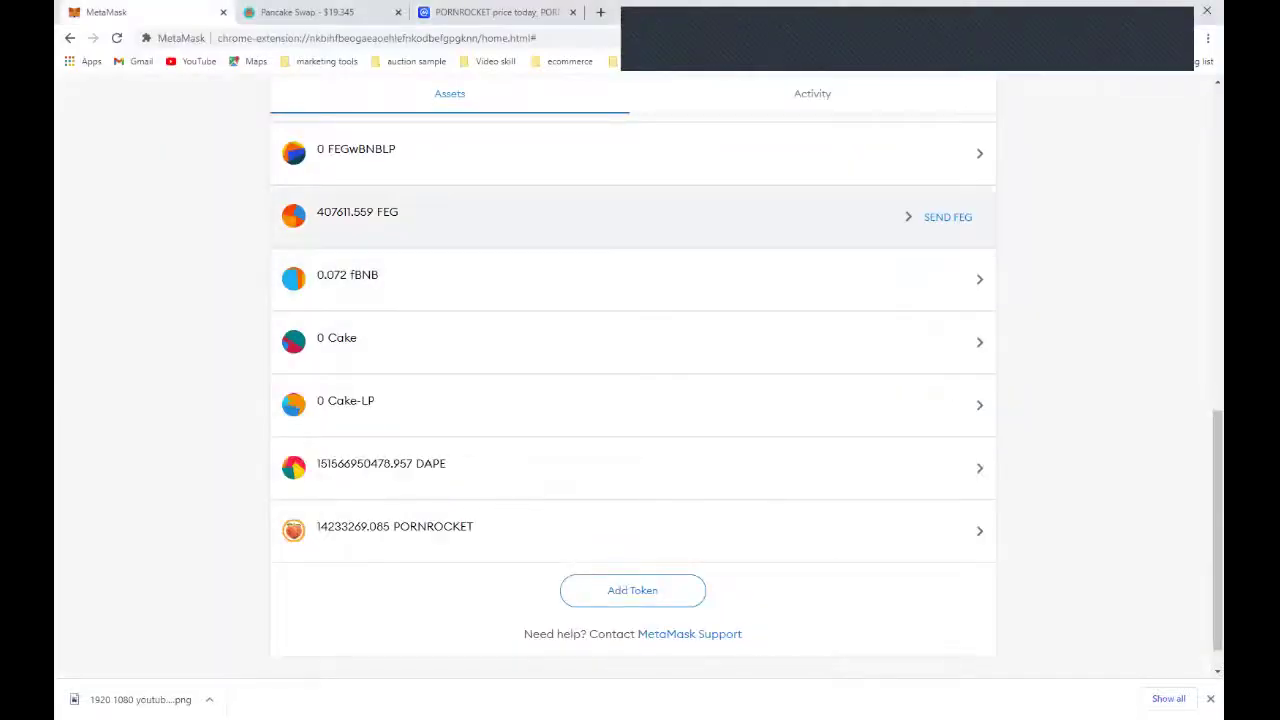
scroll(632, 400, up, 5)
scroll(632, 400, up, 4)
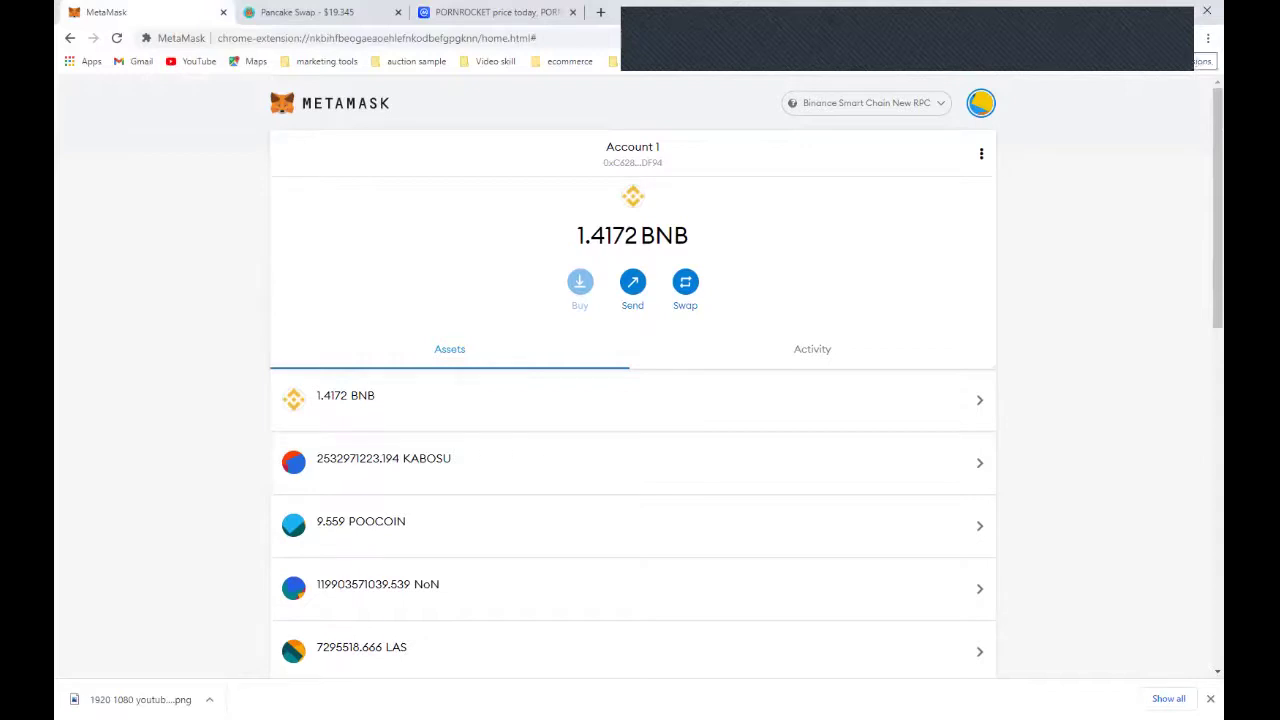
click(1163, 38)
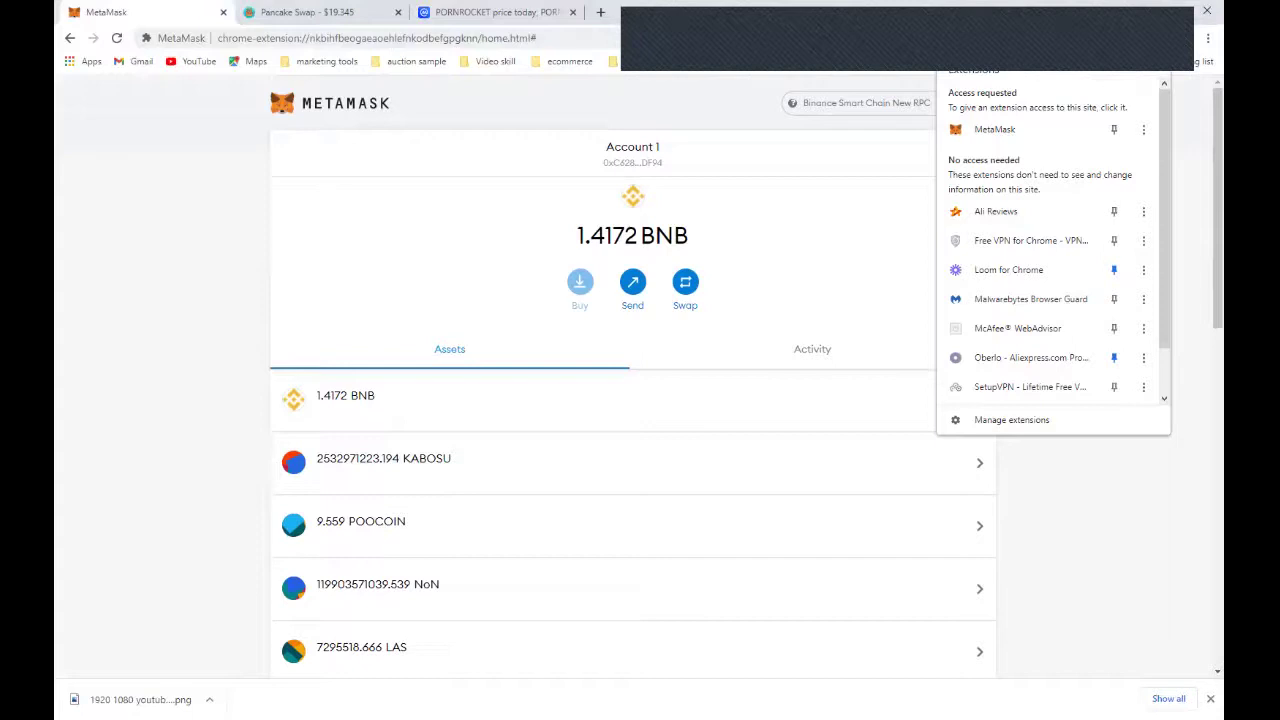
key(Escape)
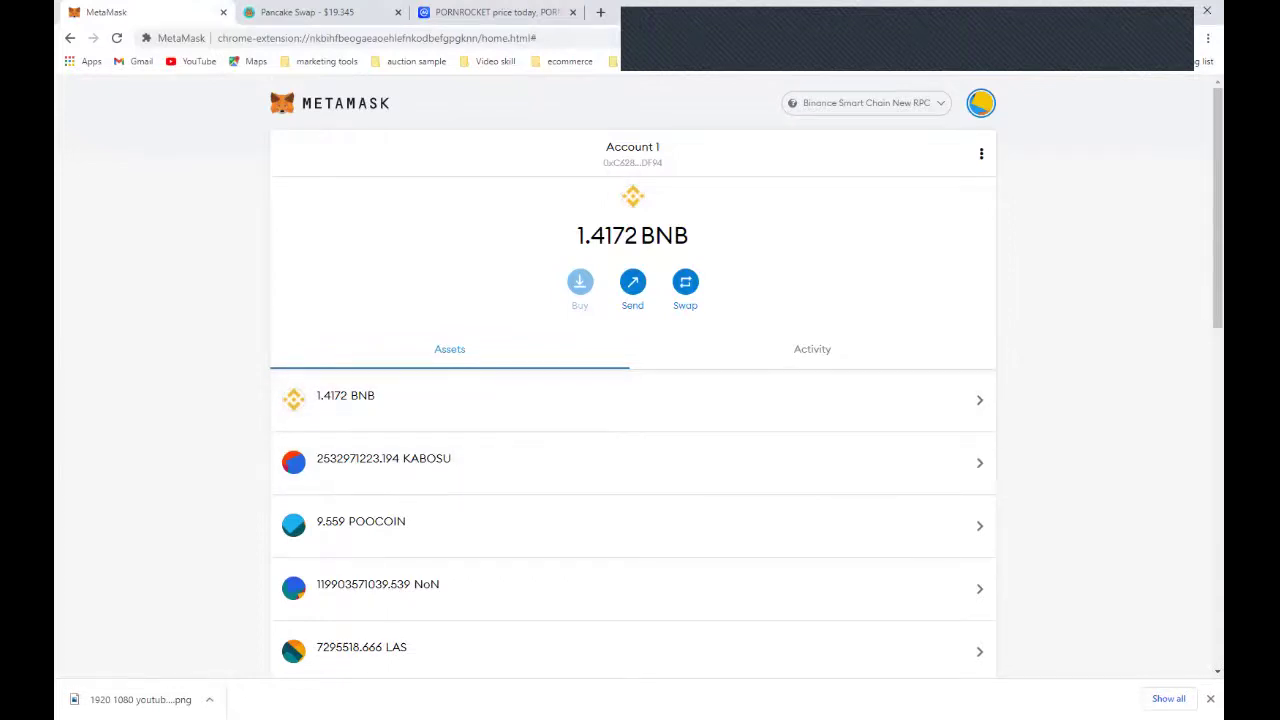
Review the PORNROCKET page on CoinMarketCap and open pornrocket.co in a new tab.
click(495, 12)
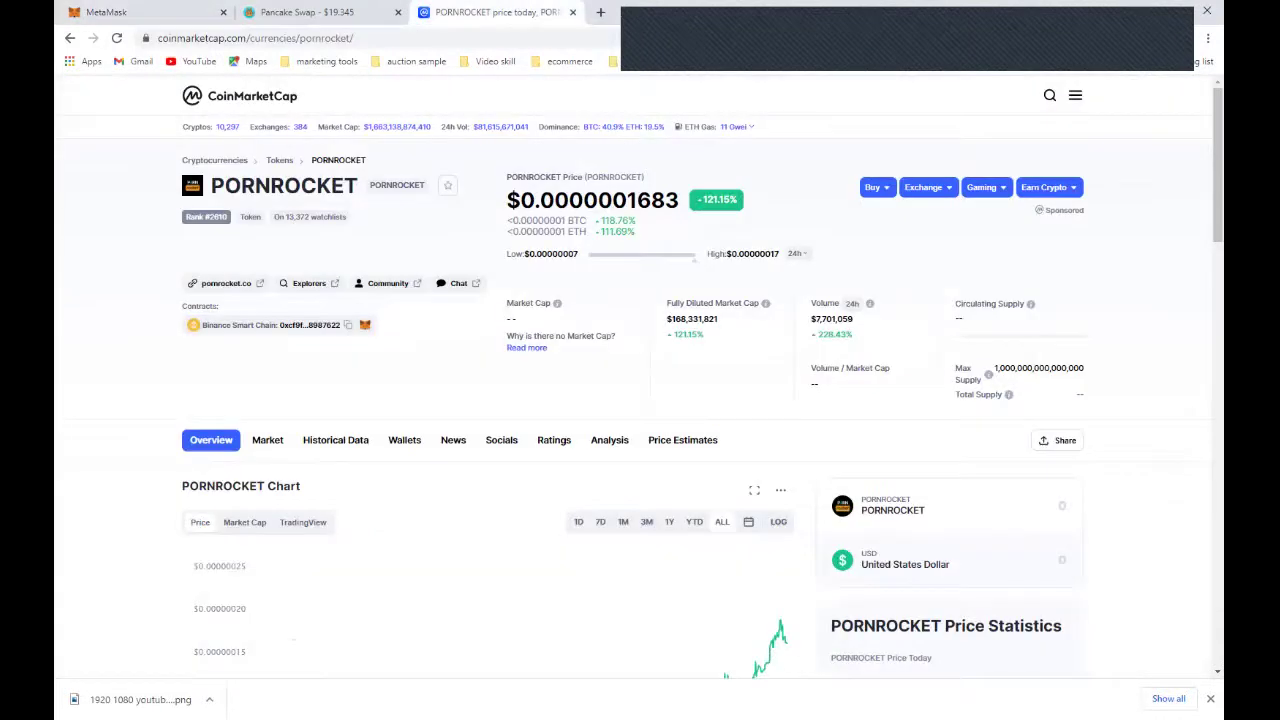
scroll(640, 400, down, 5)
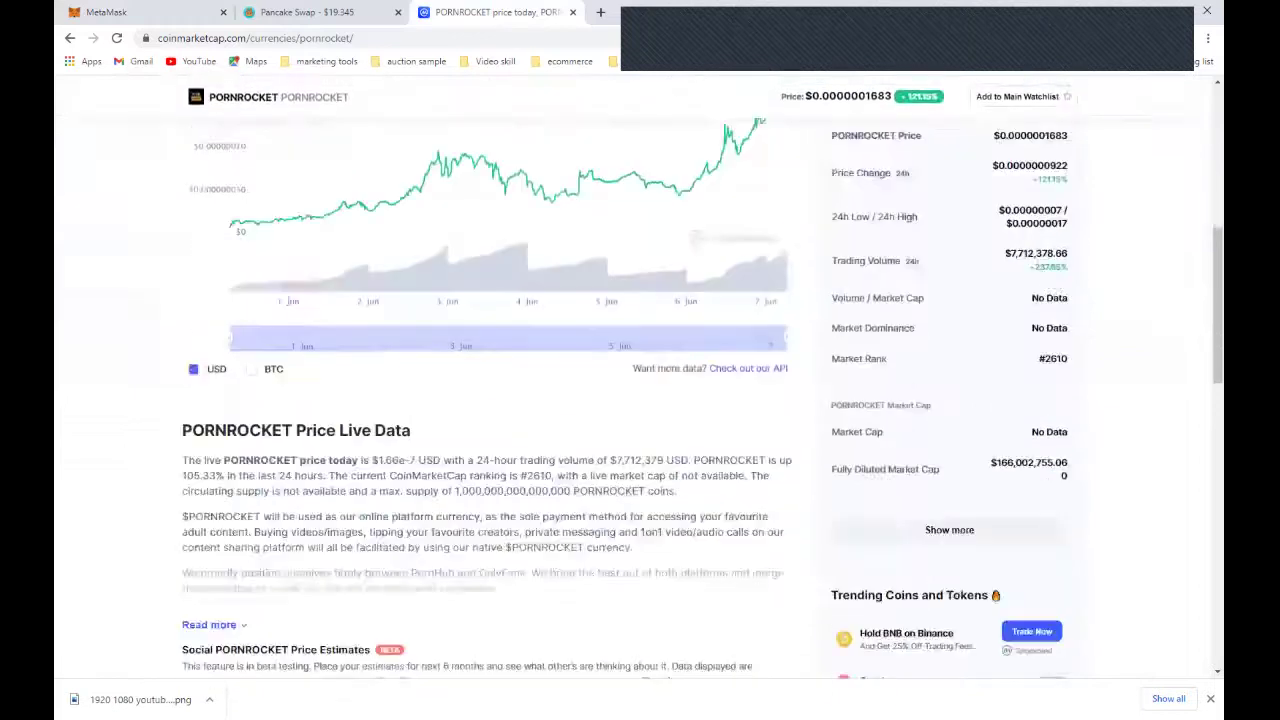
scroll(640, 400, down, 4)
scroll(640, 400, up, 7)
scroll(640, 400, up, 2)
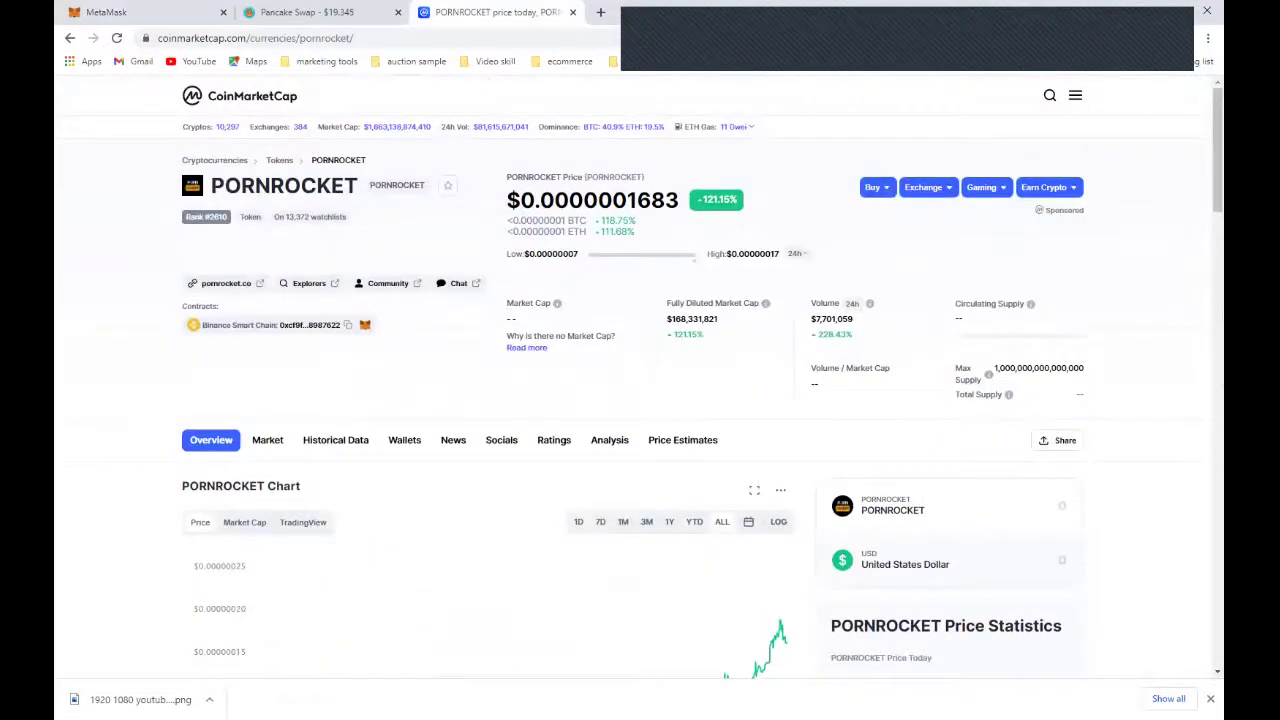
right_click(225, 284)
key(Escape)
middle_click(225, 284)
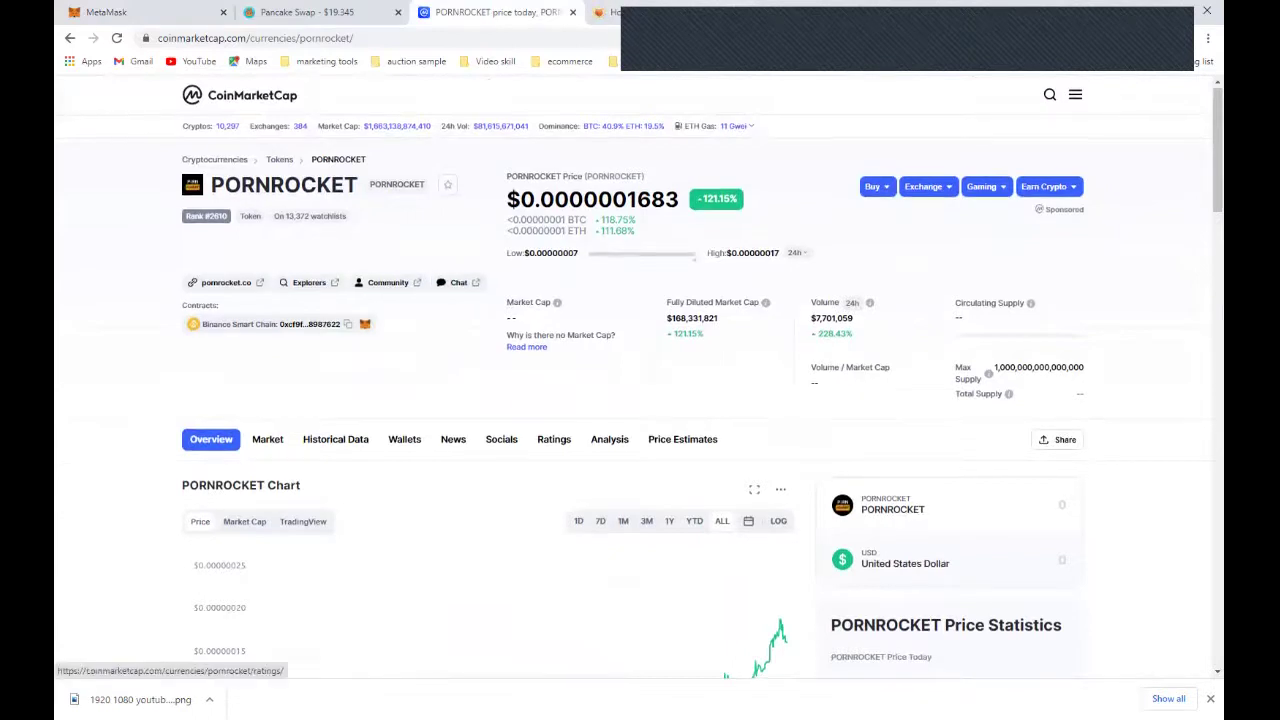
scroll(458, 300, down, 8)
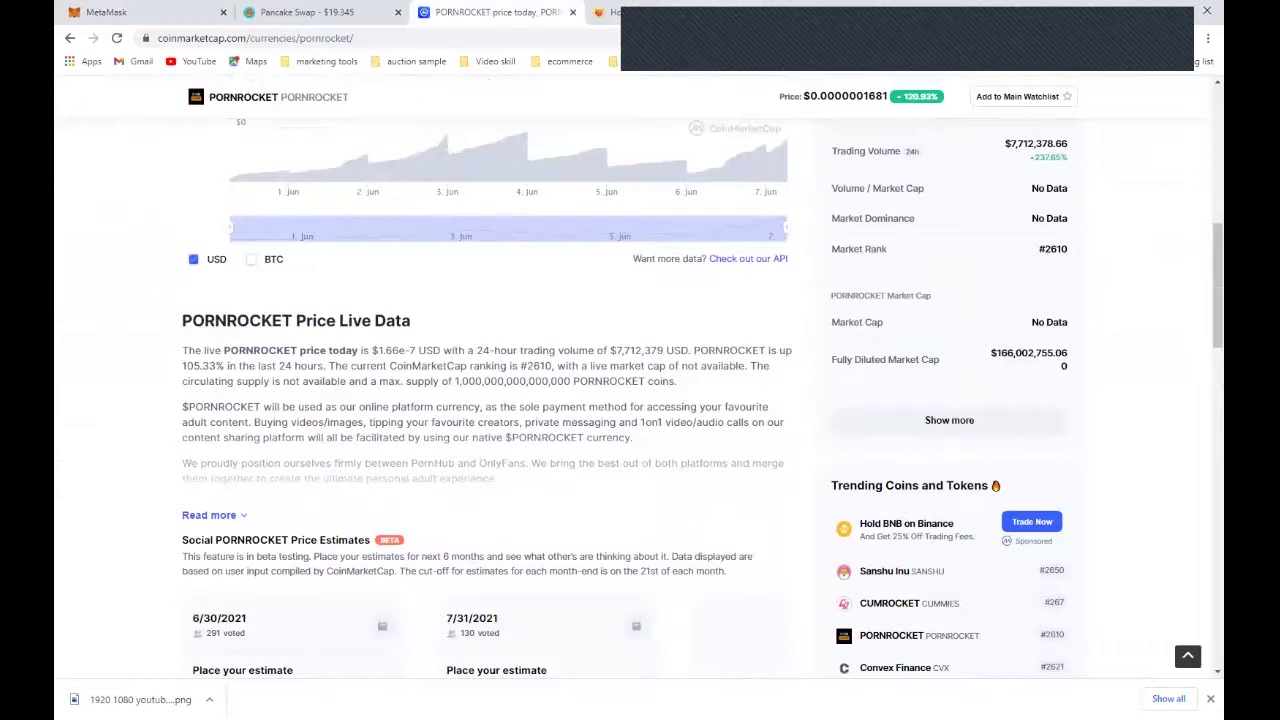
scroll(640, 400, up, 2)
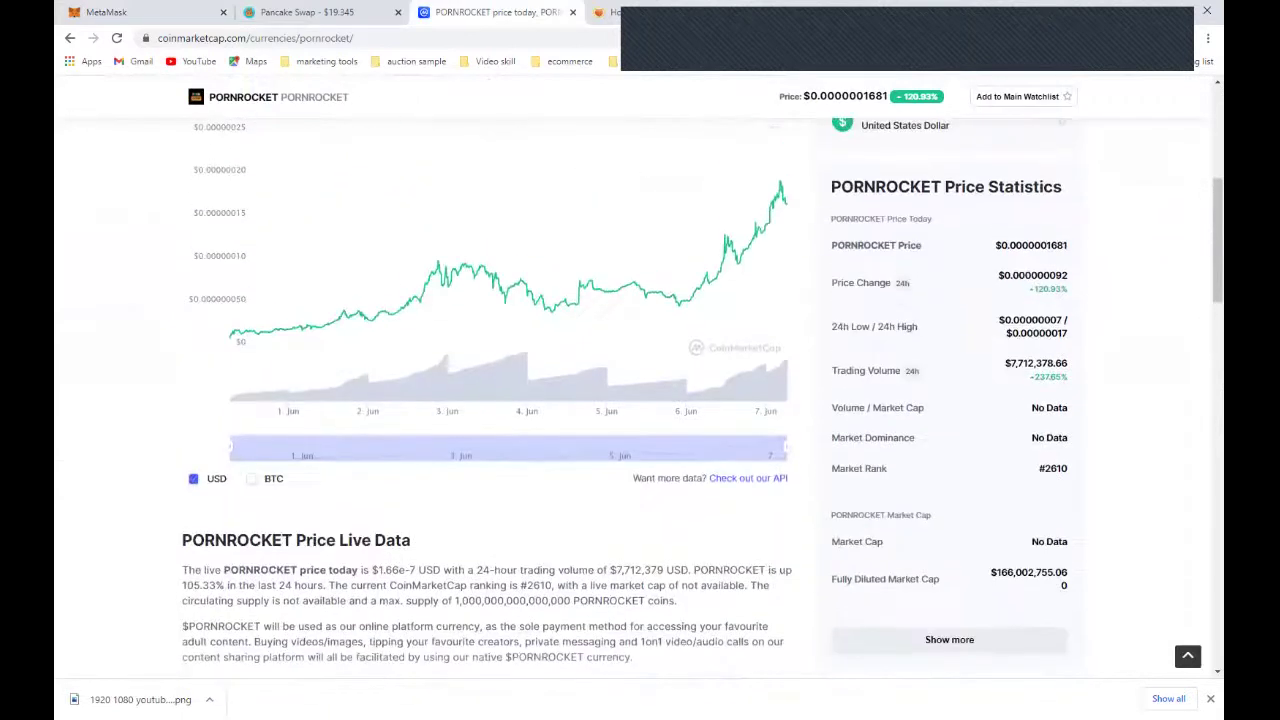
scroll(640, 400, down, 5)
scroll(640, 400, down, 3)
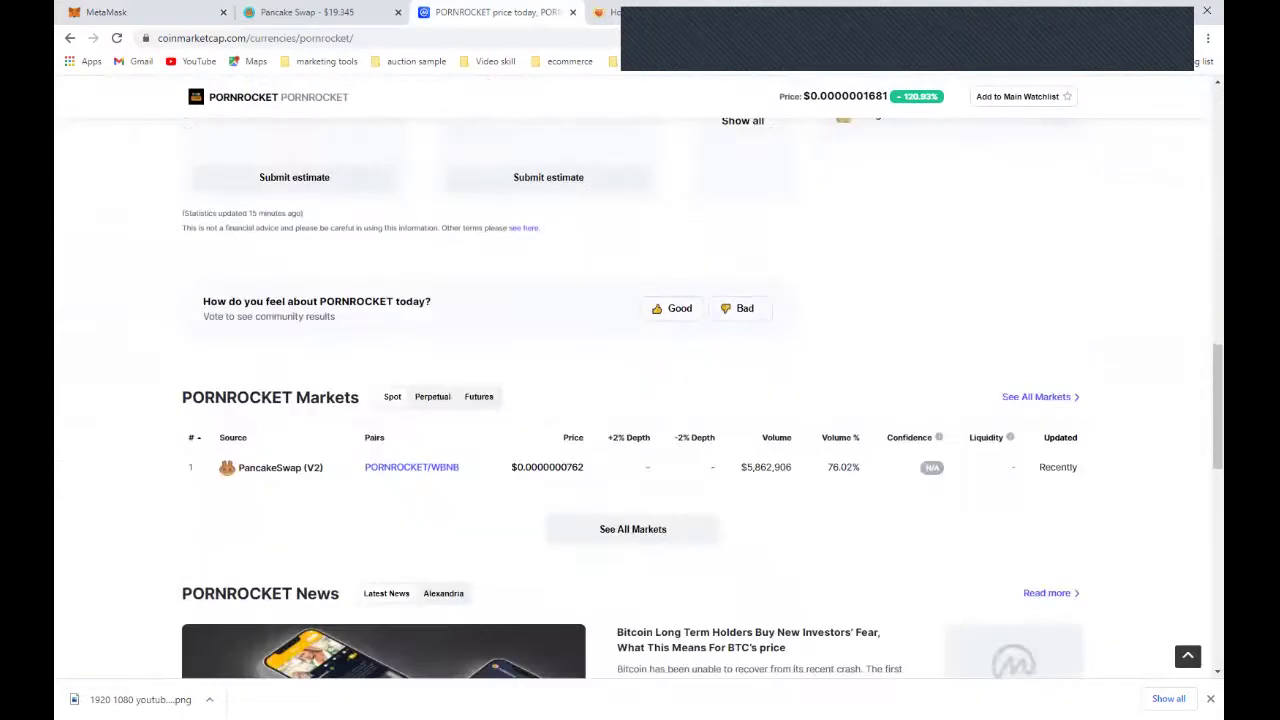
scroll(633, 455, down, 3)
scroll(633, 455, up, 3)
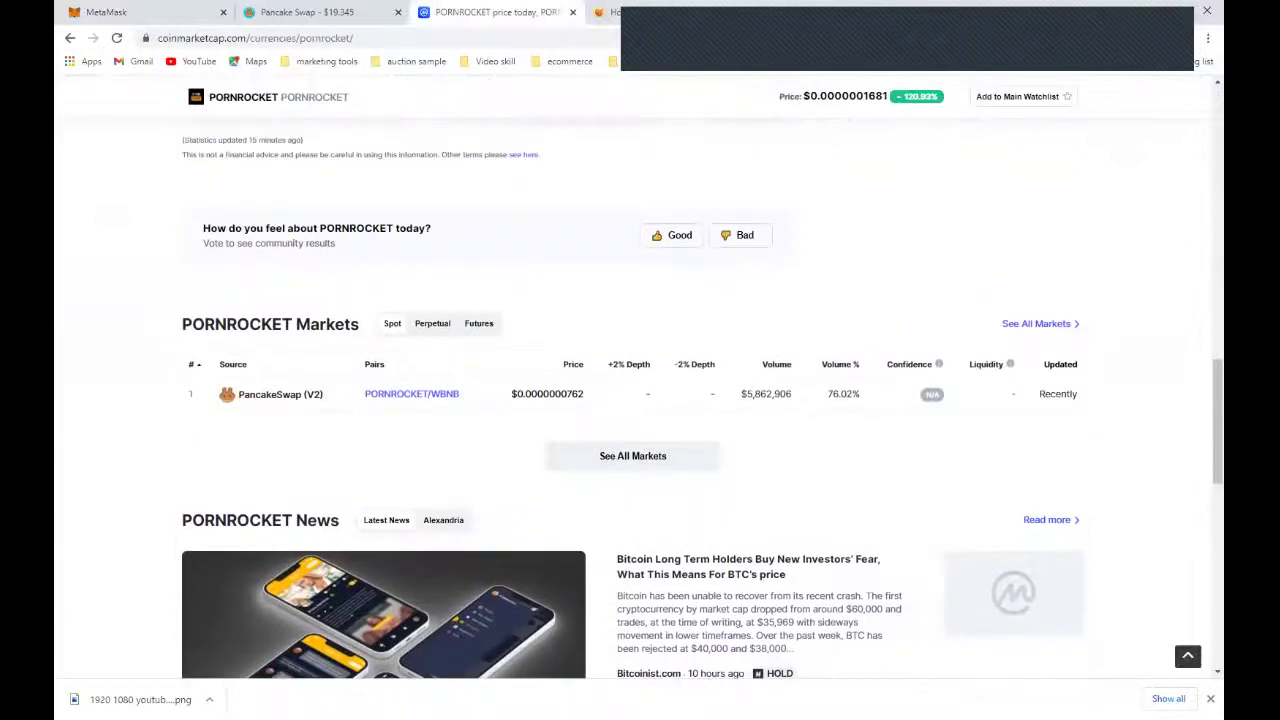
scroll(633, 455, up, 1)
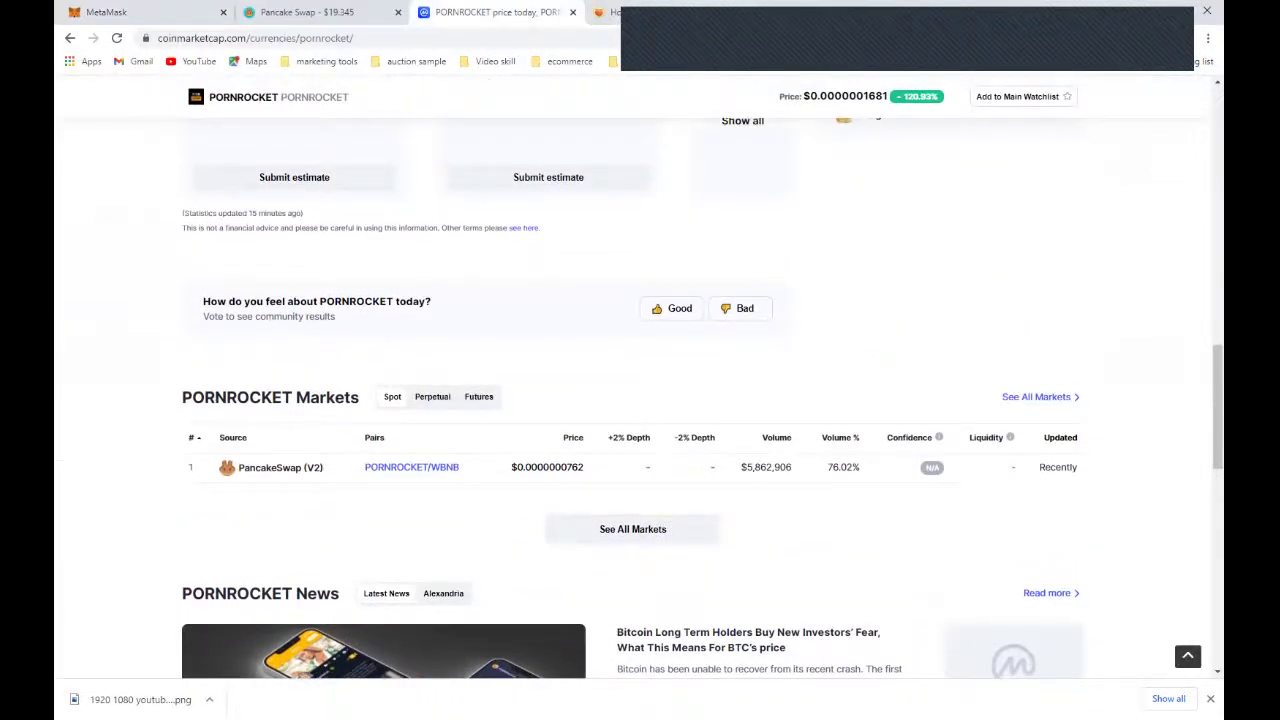
Check the wallet address connected to PancakeSwap, then return to MetaMask.
key(ctrl+Tab)
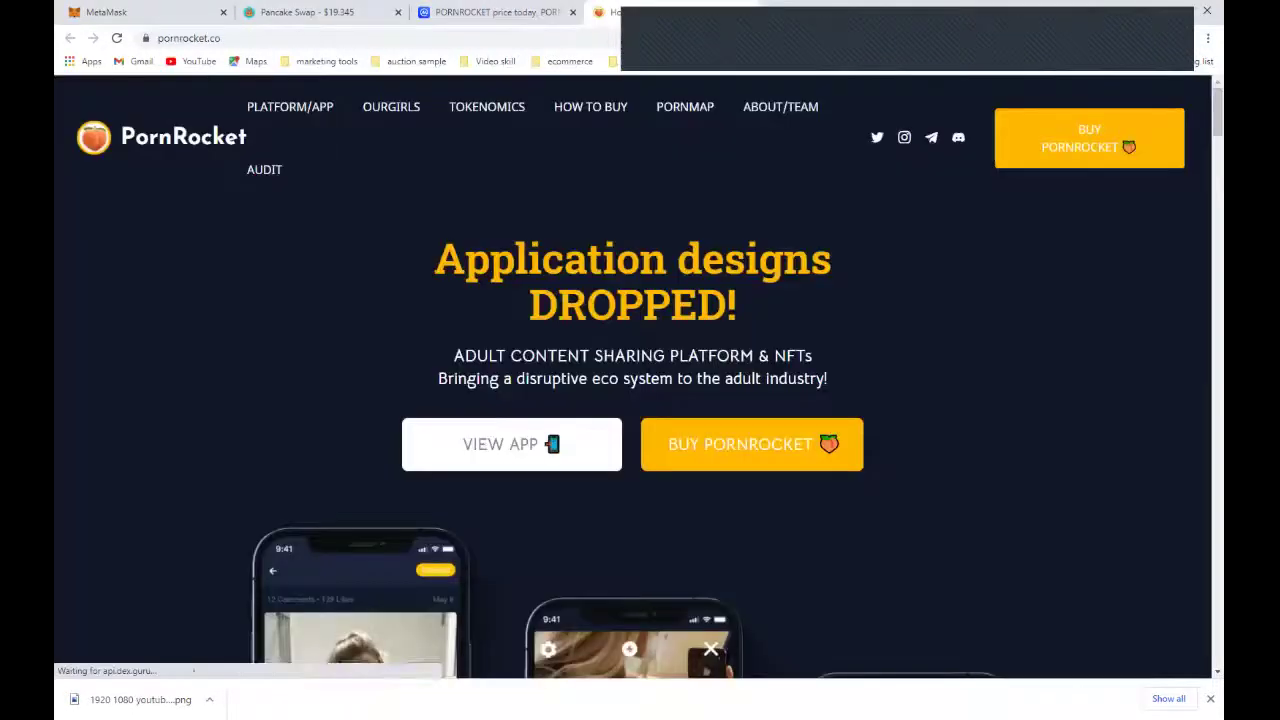
key(ctrl+shift+Tab)
key(ctrl+shift+Tab)
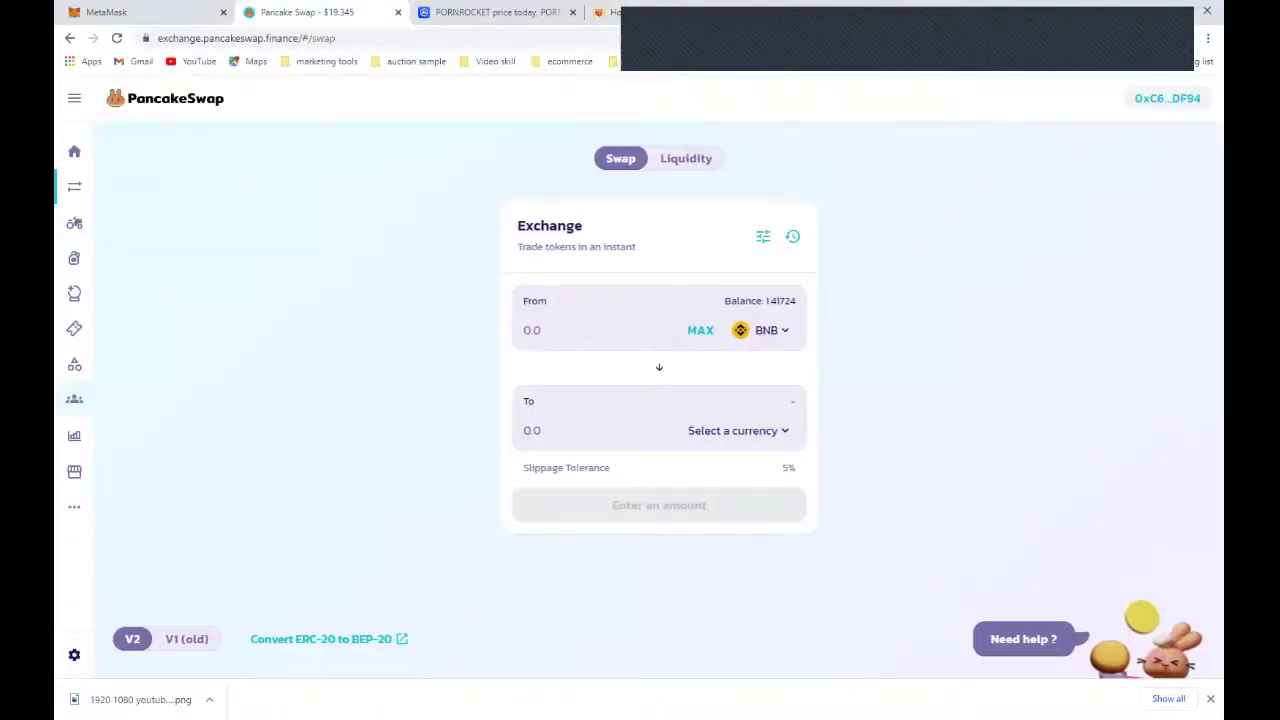
click(1167, 98)
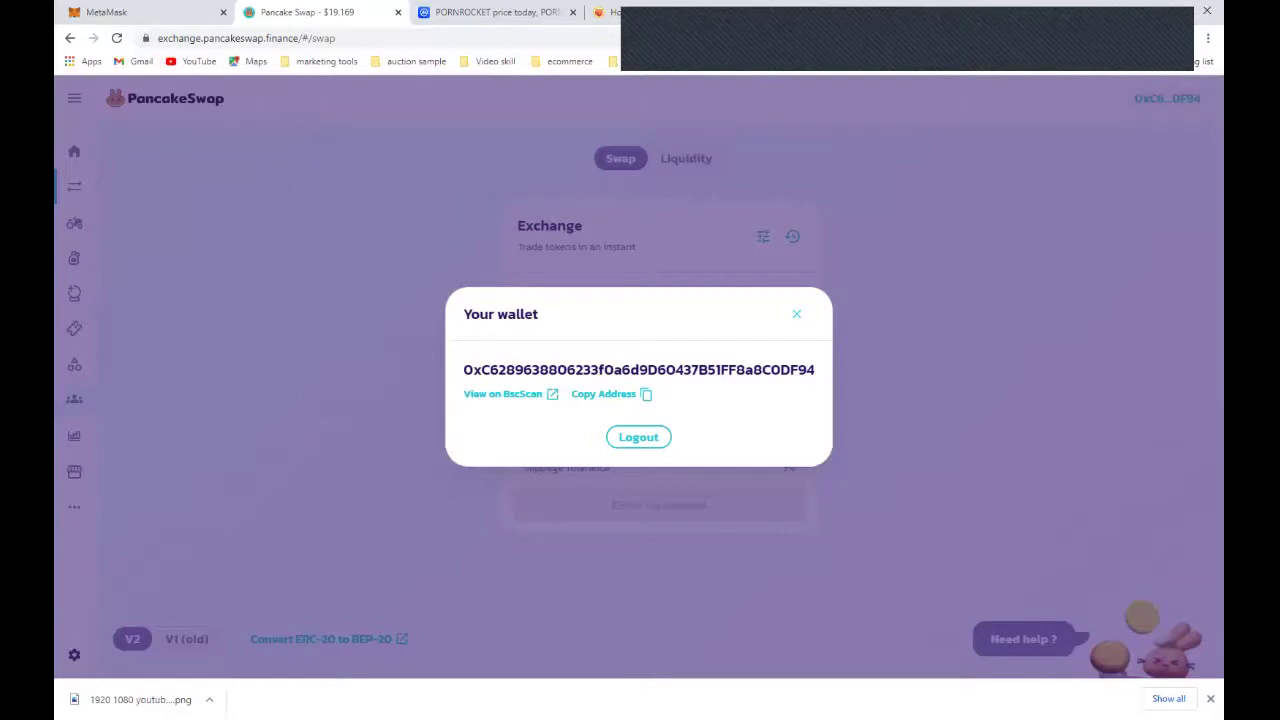
key(Escape)
key(ctrl+shift+Tab)
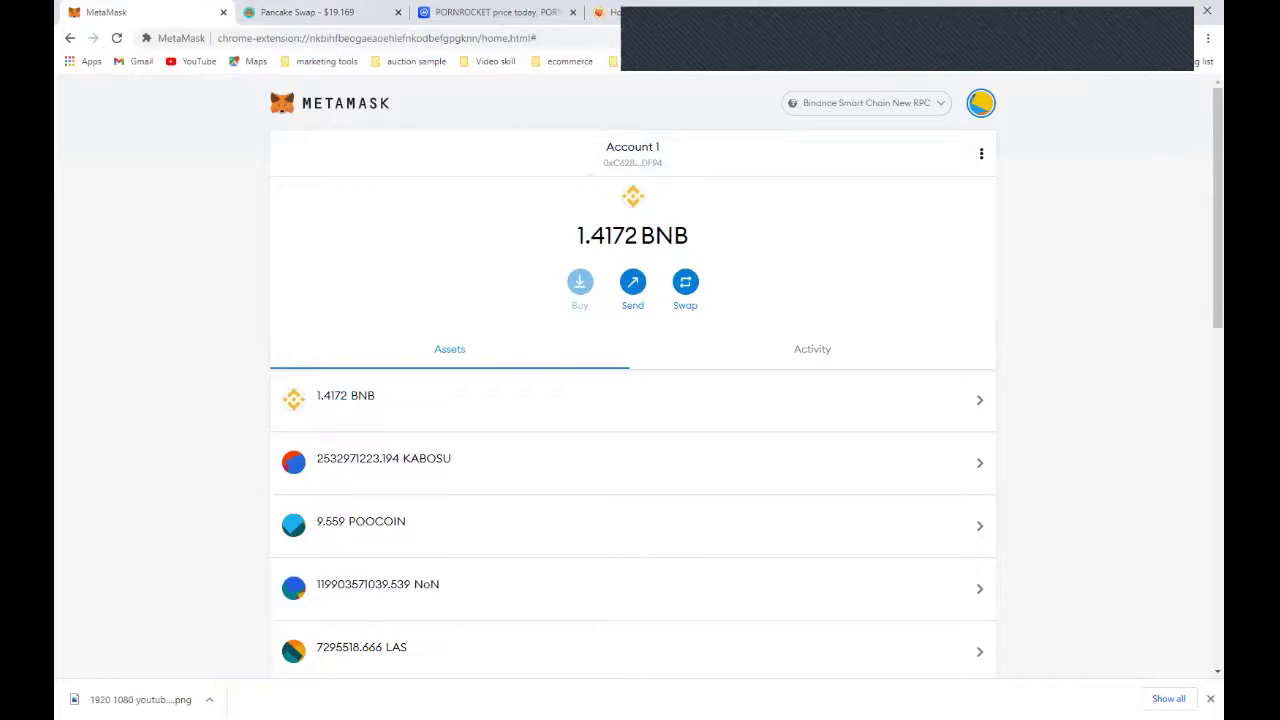
click(866, 102)
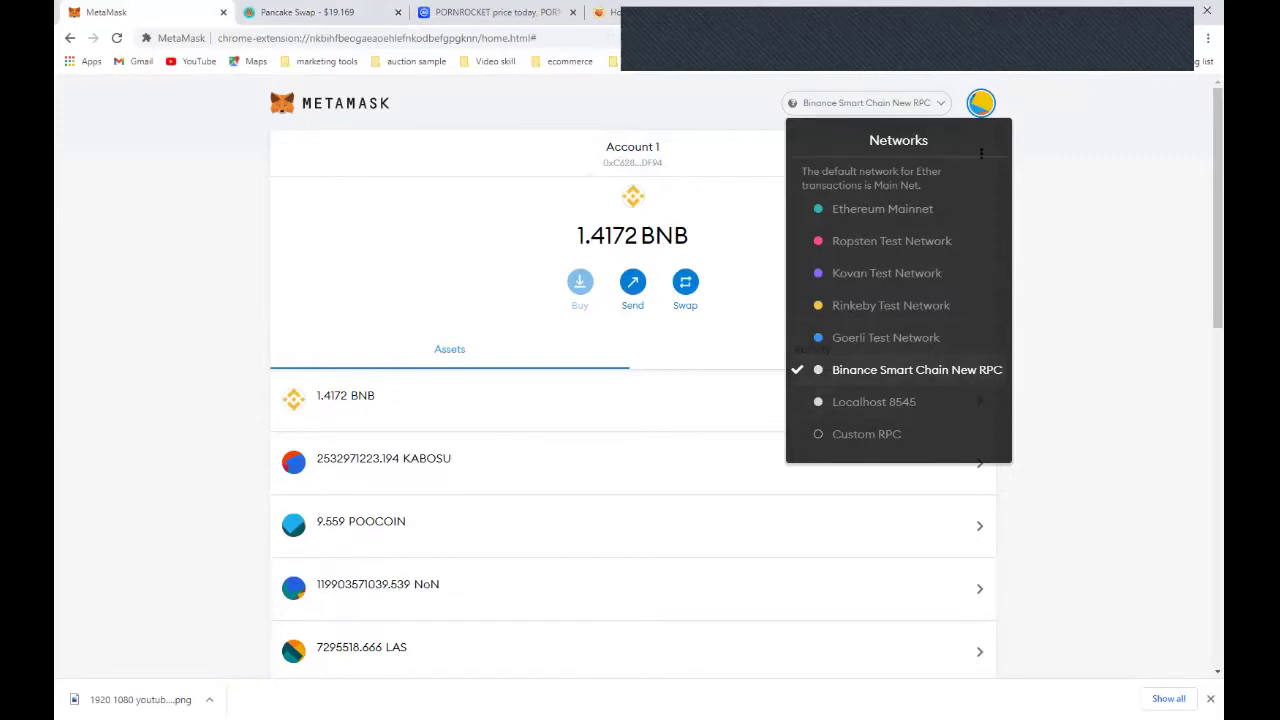
key(Escape)
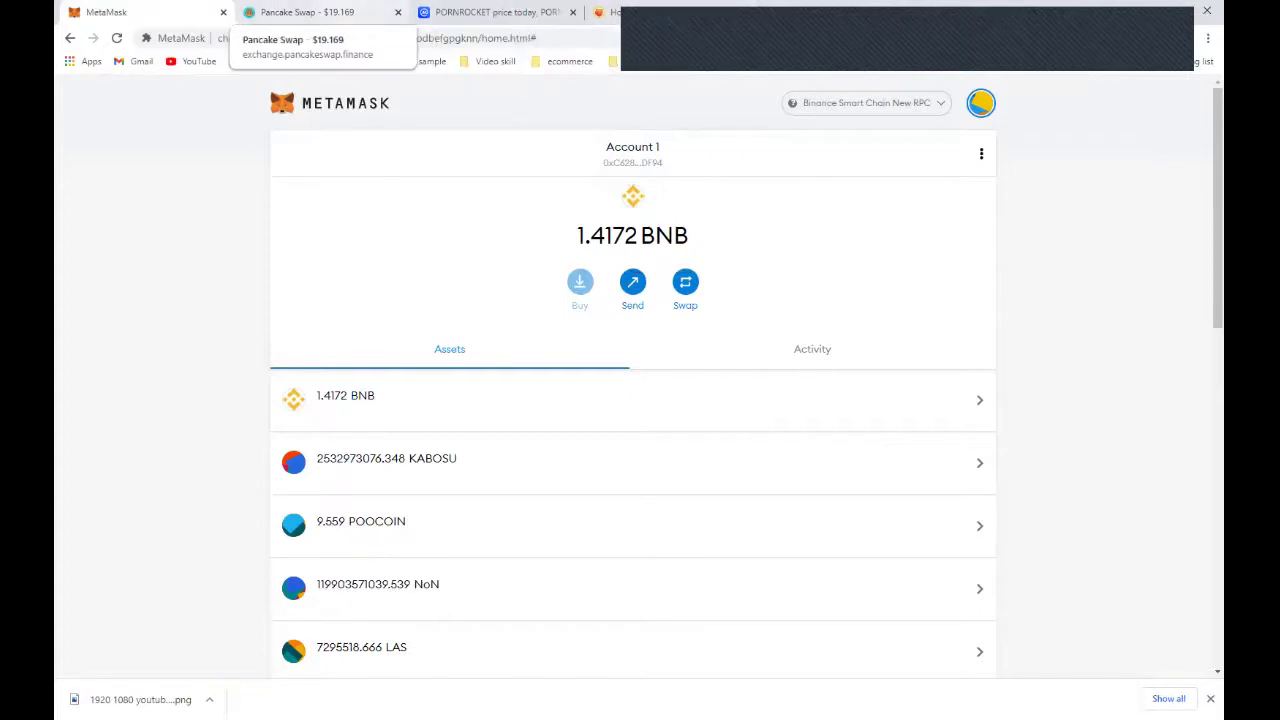
Copy PORNROCKET's Binance Smart Chain contract address from CoinMarketCap, then return to PancakeSwap.
click(490, 12)
scroll(640, 380, up, 3)
scroll(640, 380, up, 8)
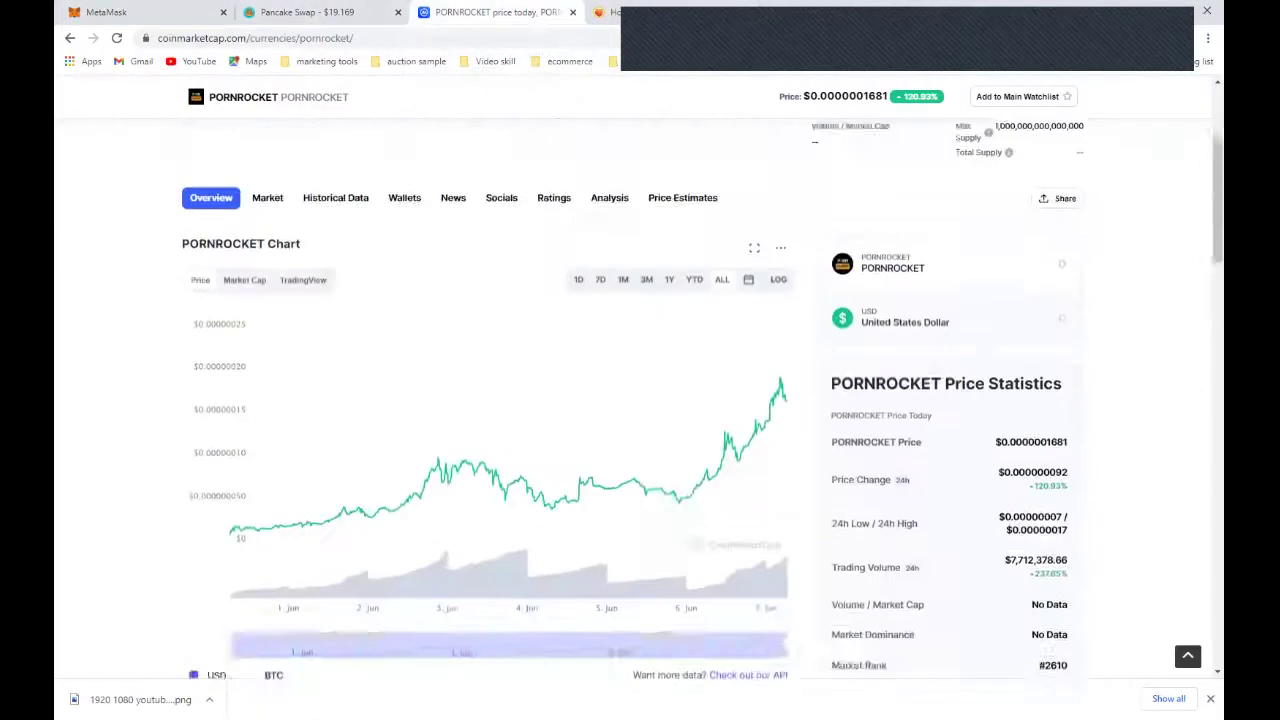
scroll(640, 380, up, 3)
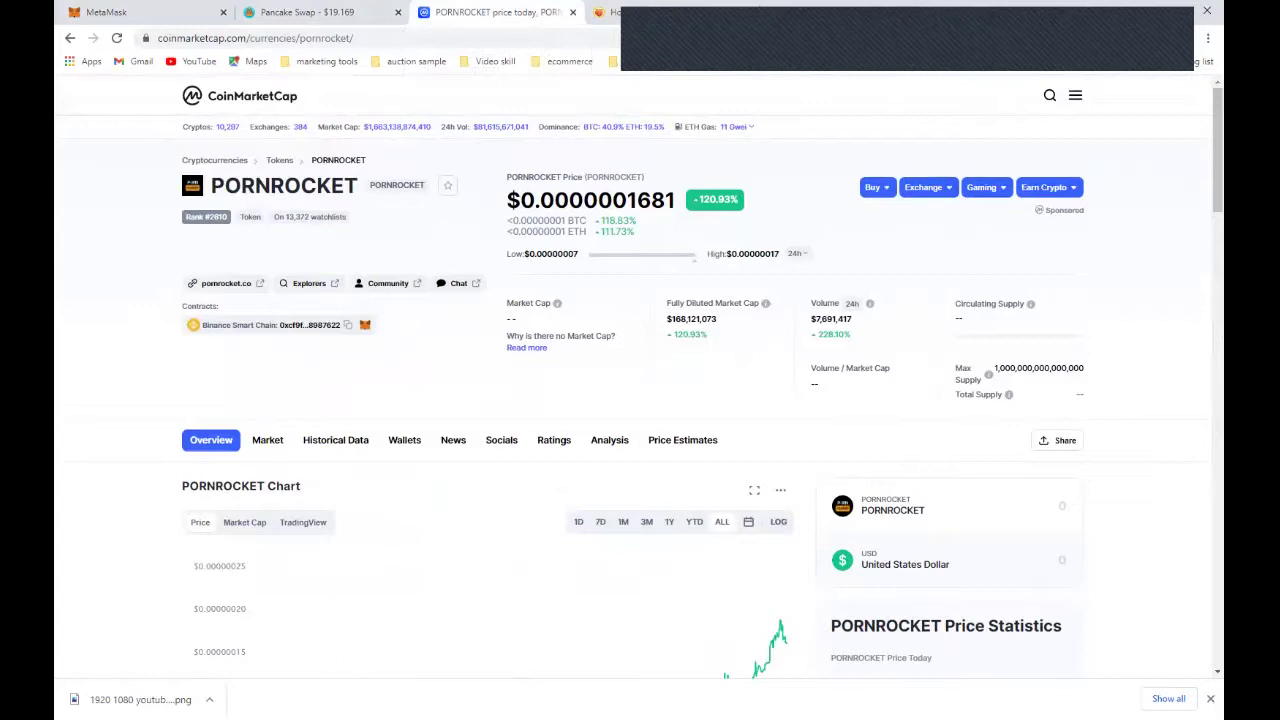
click(347, 325)
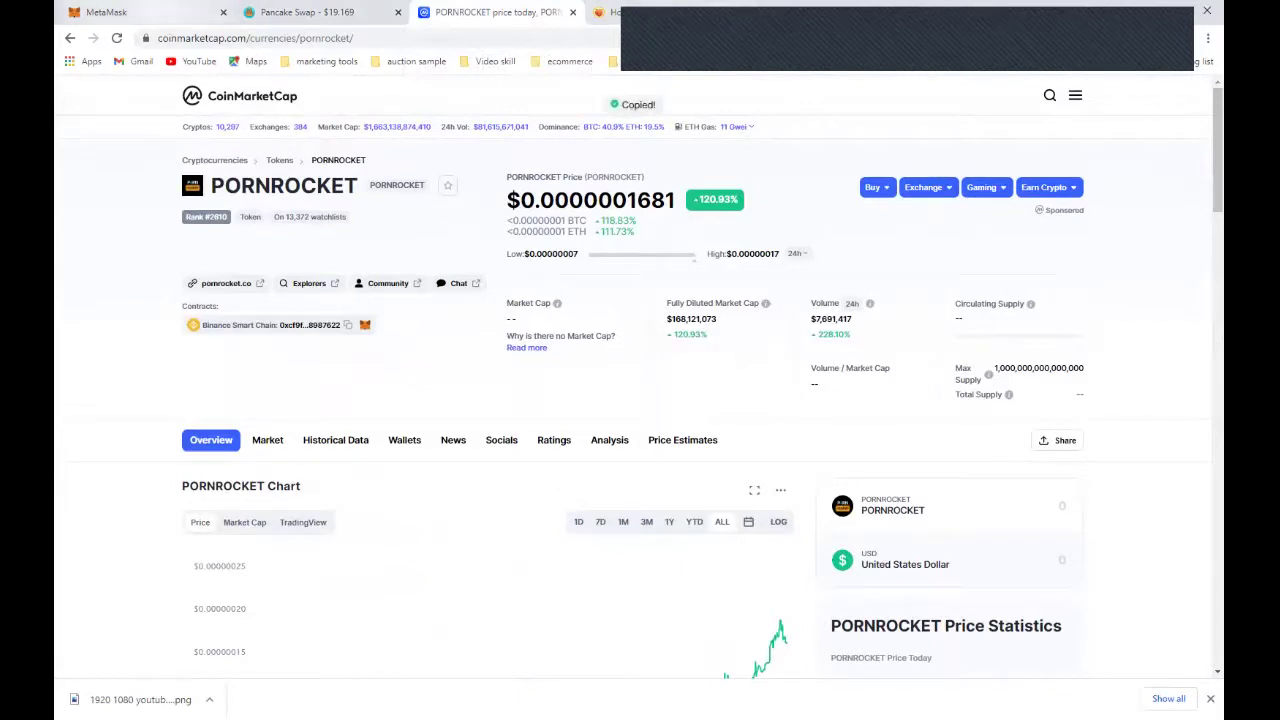
click(307, 12)
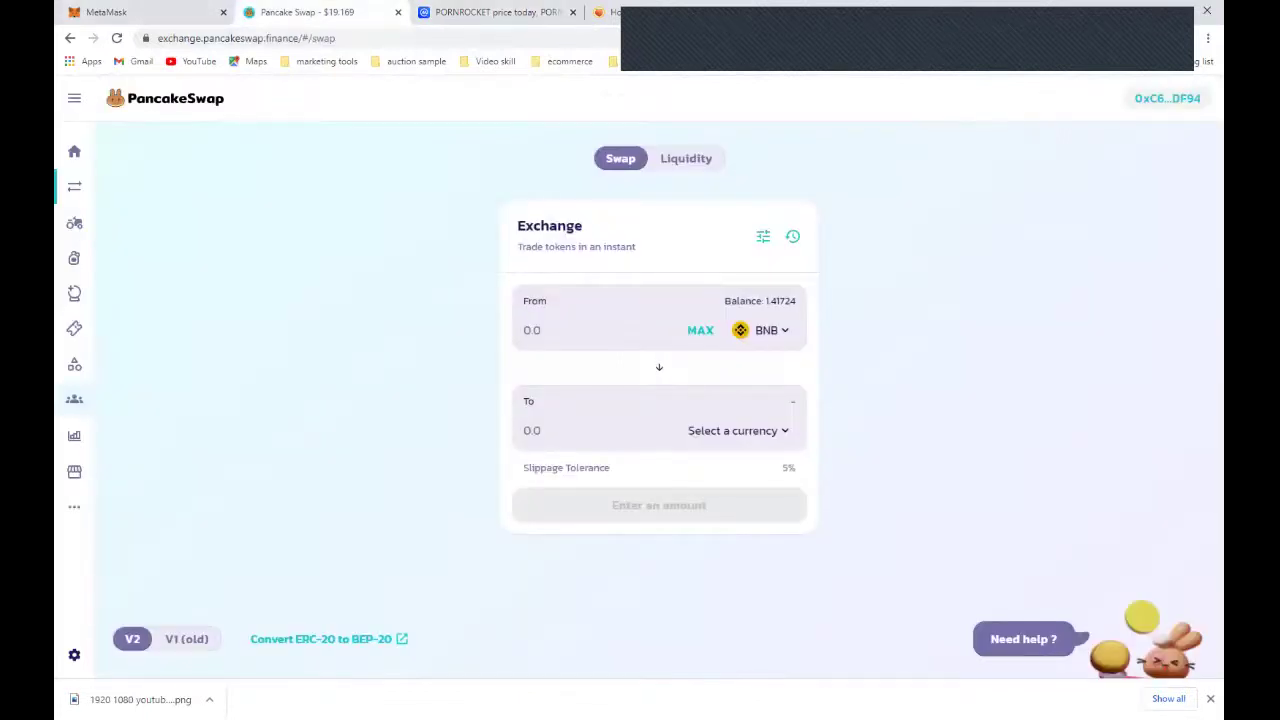
Search Yahoo for 'pancakeswap' to find the PancakeSwap home page.
click(74, 186)
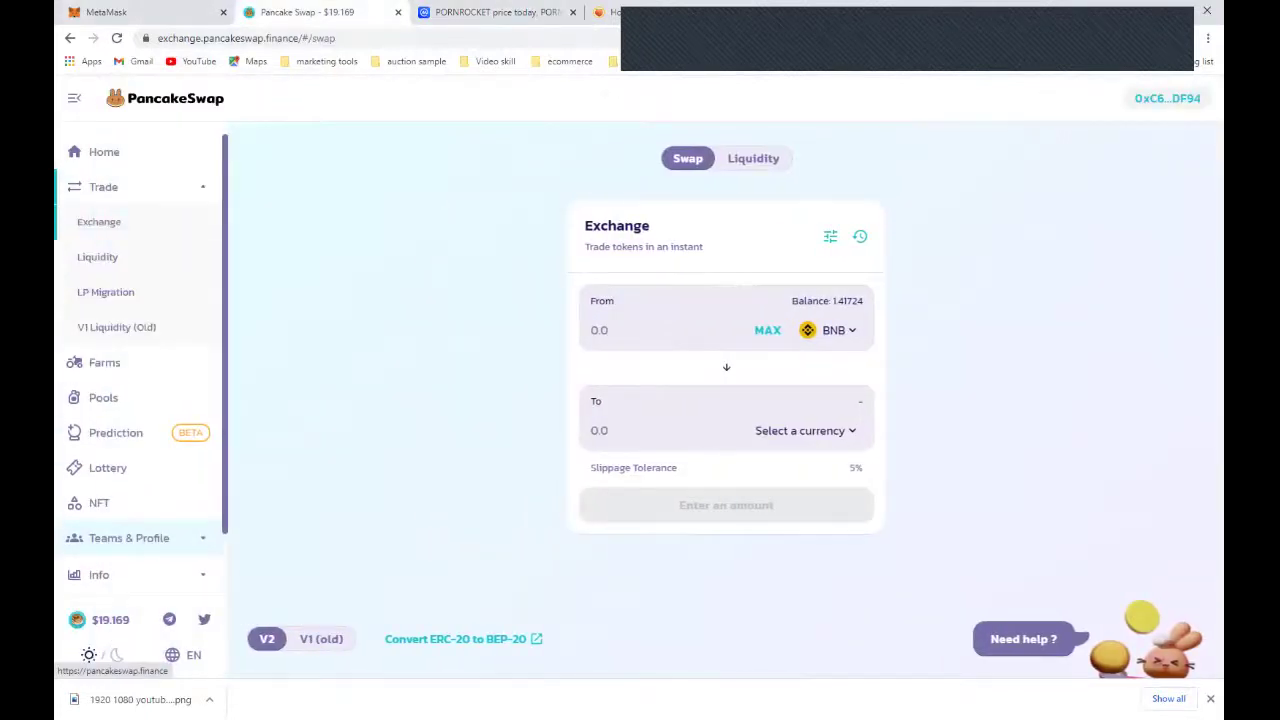
click(245, 38)
text(panca)
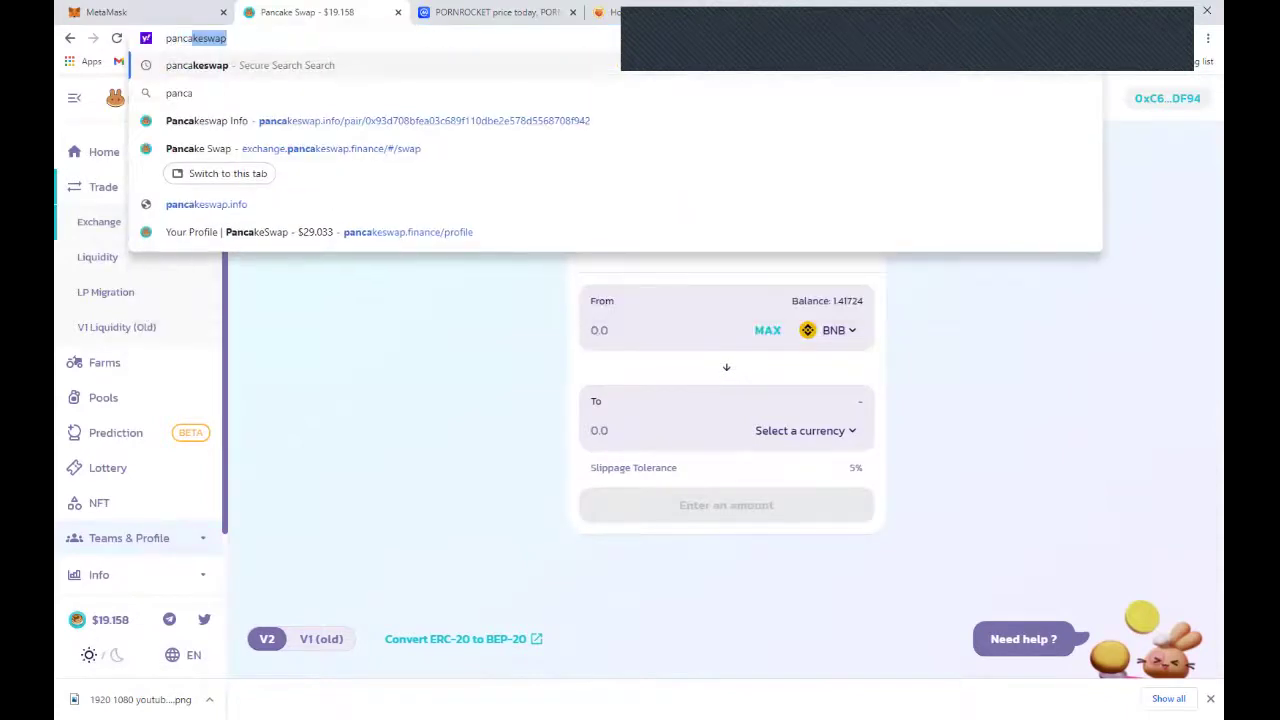
key(Return)
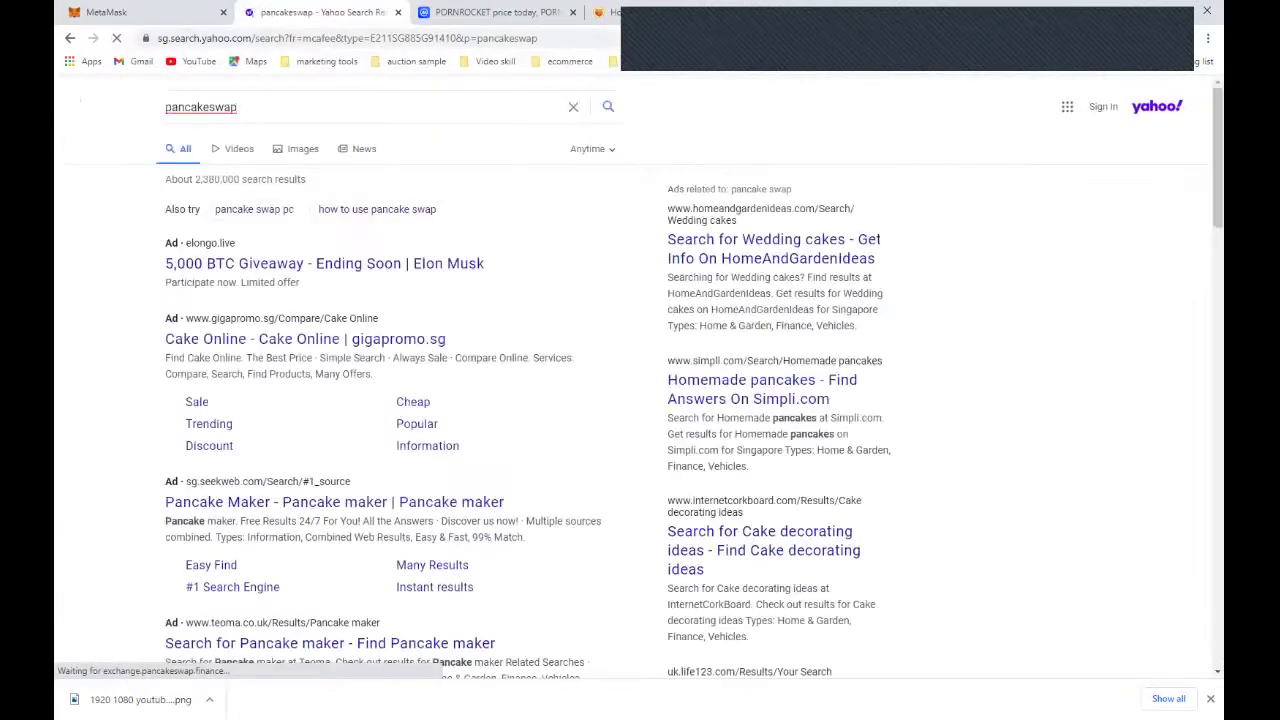
scroll(640, 400, down, 2)
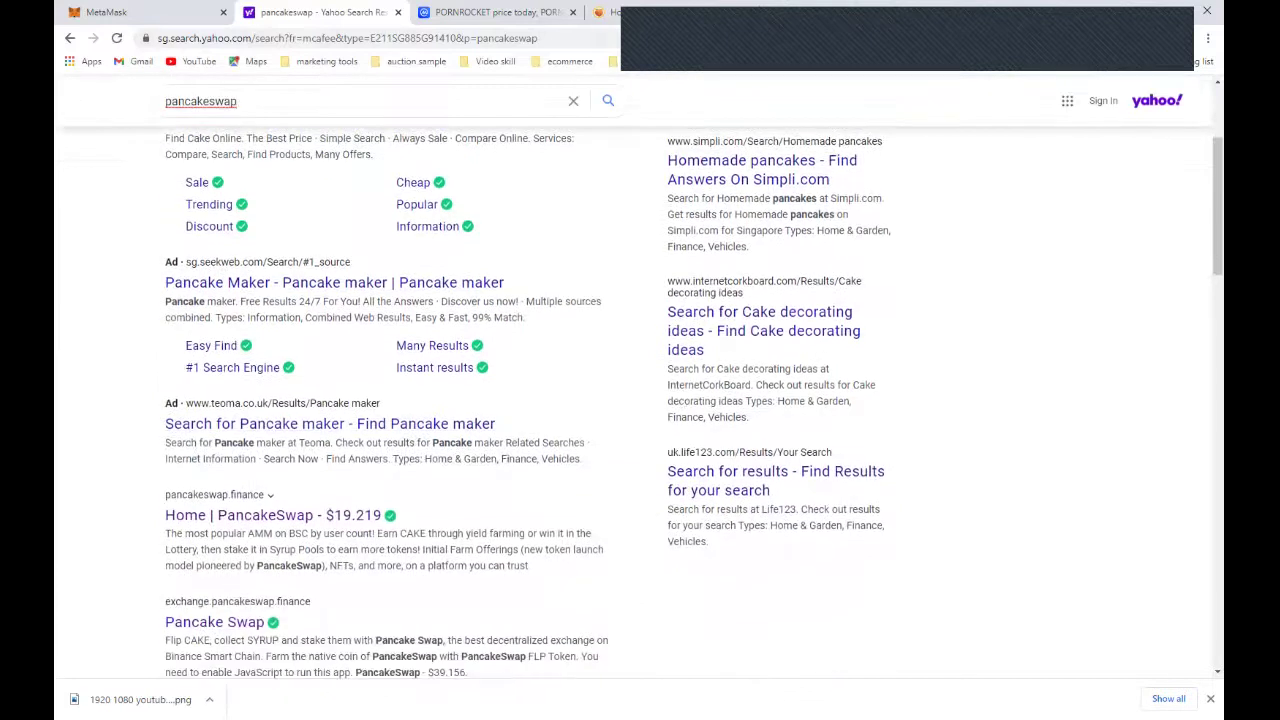
scroll(270, 442, down, 1)
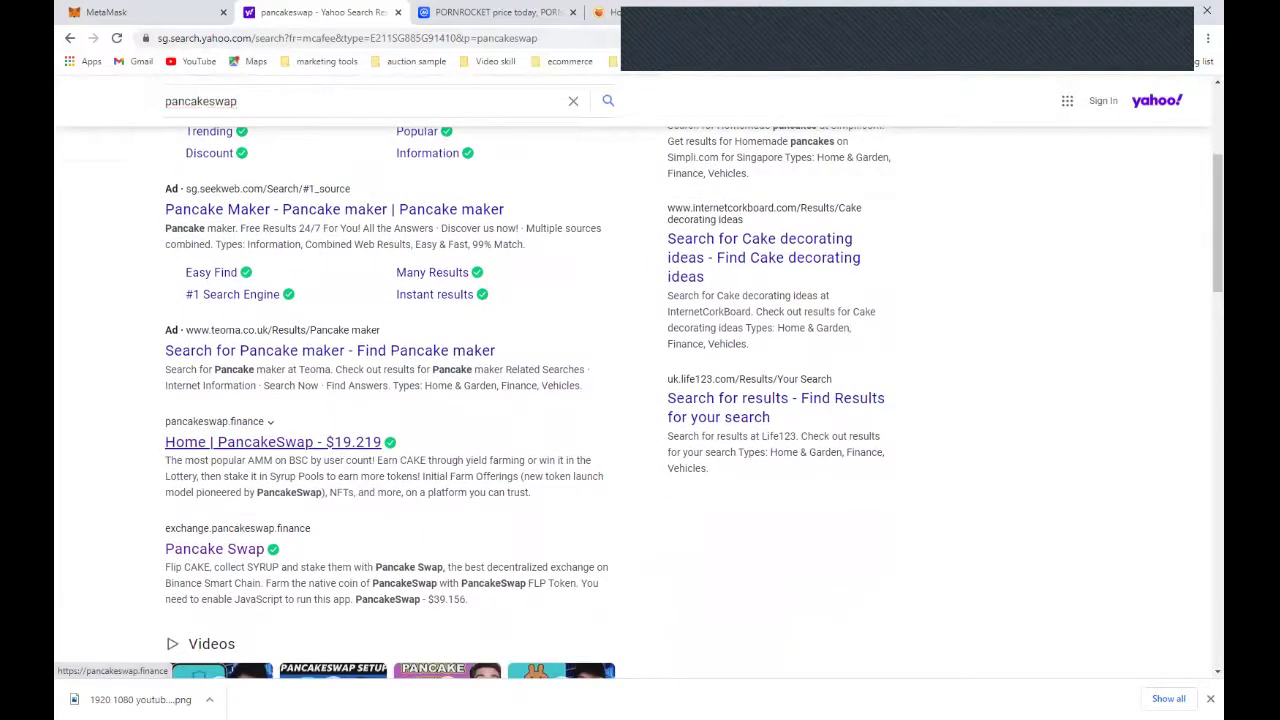
Open 'Home | PancakeSwap' from the results and go to Trade > Exchange.
click(270, 442)
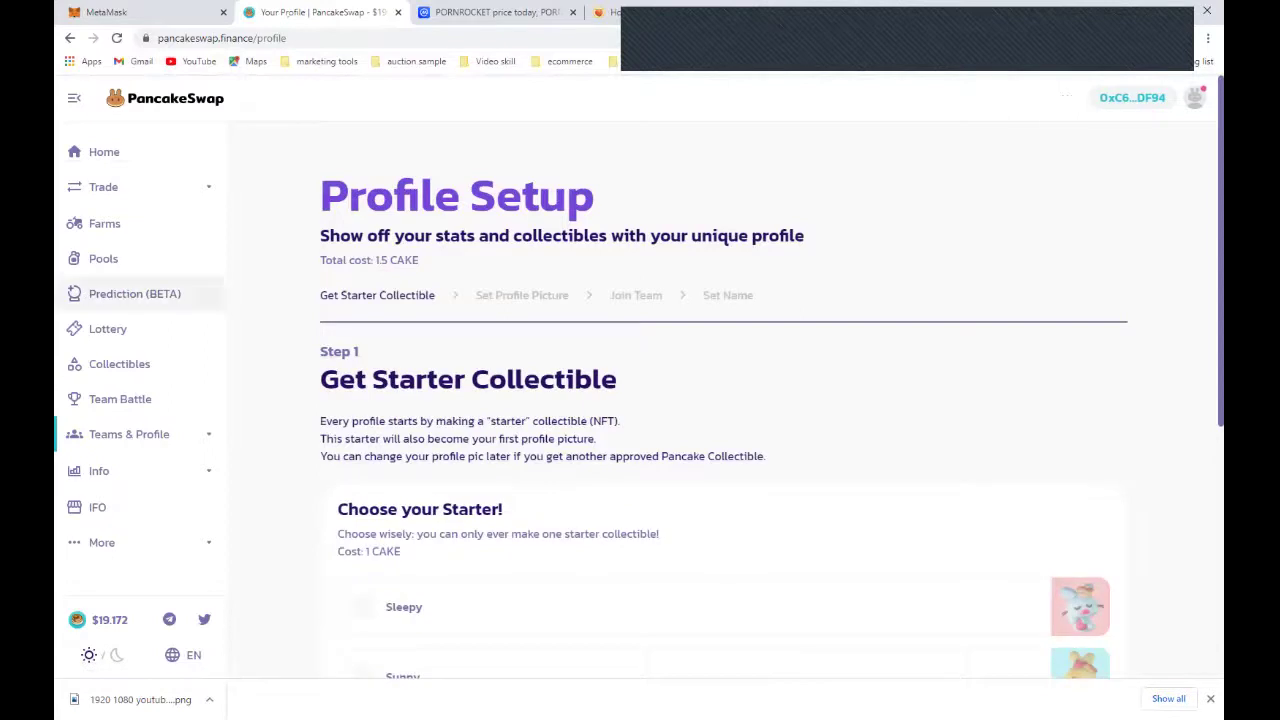
click(103, 187)
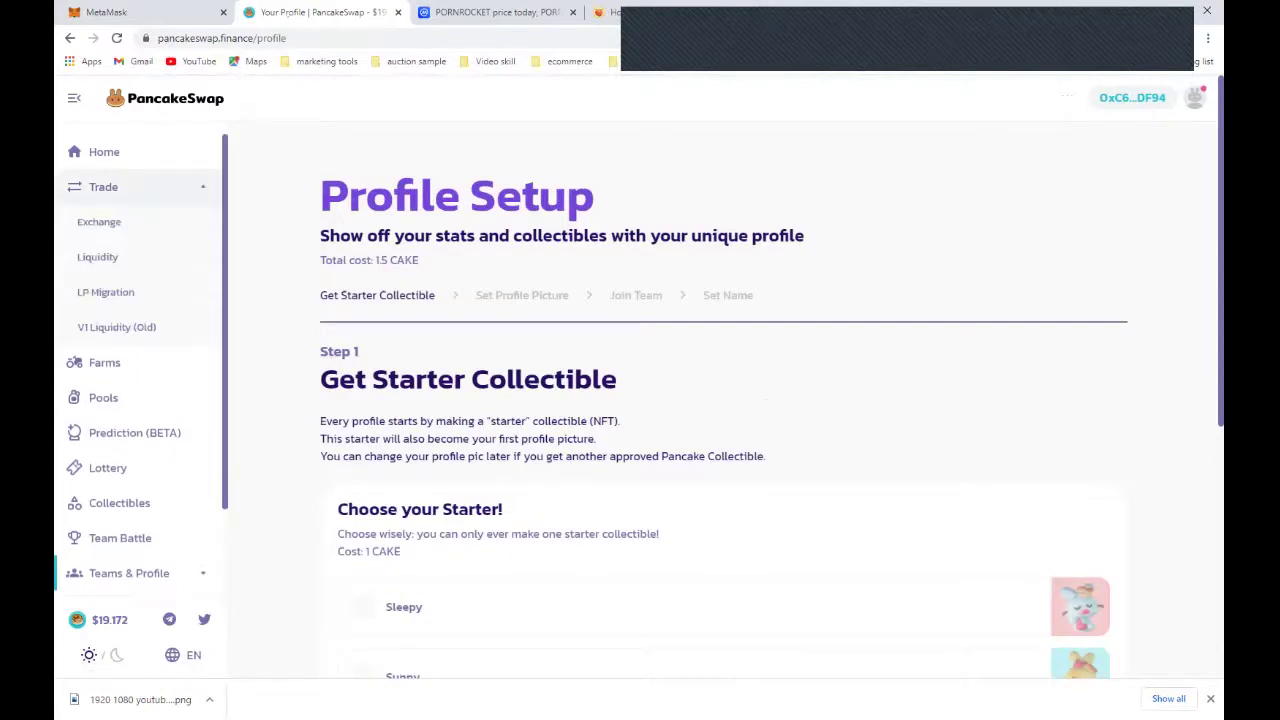
click(99, 222)
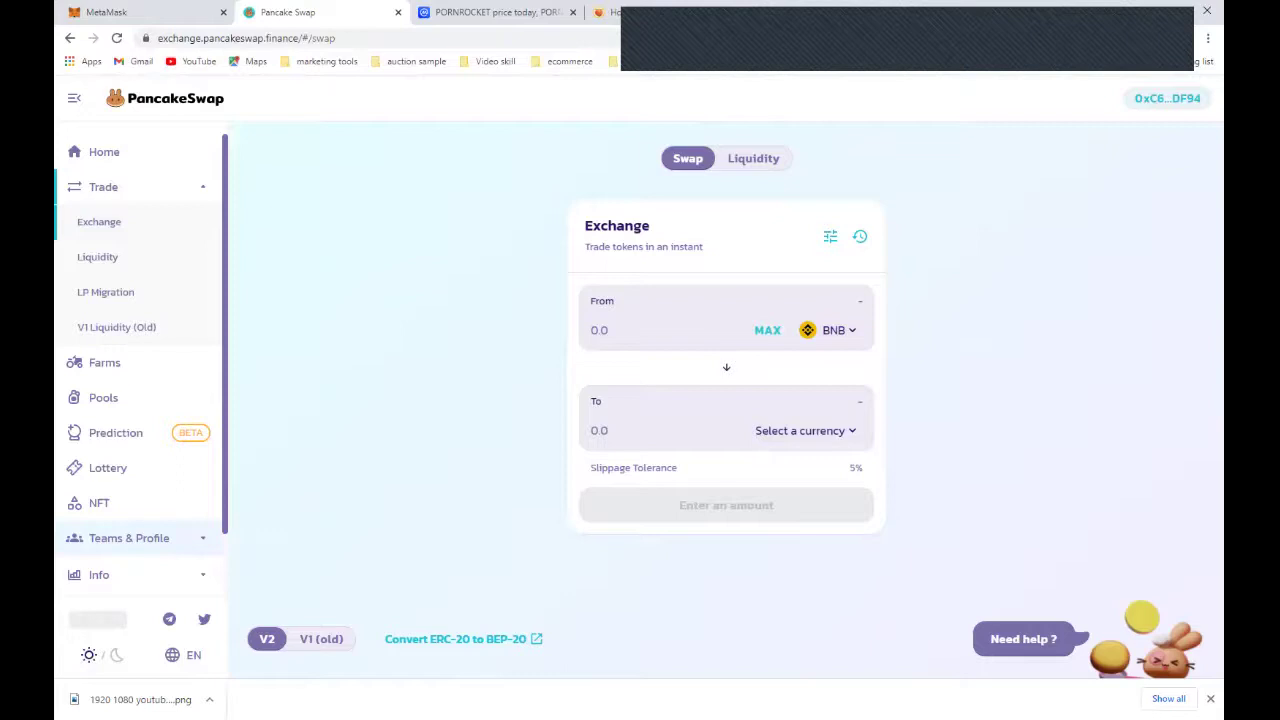
Set PORNROCKET as the To token by pasting its contract address.
click(805, 430)
scroll(638, 410, down, 1)
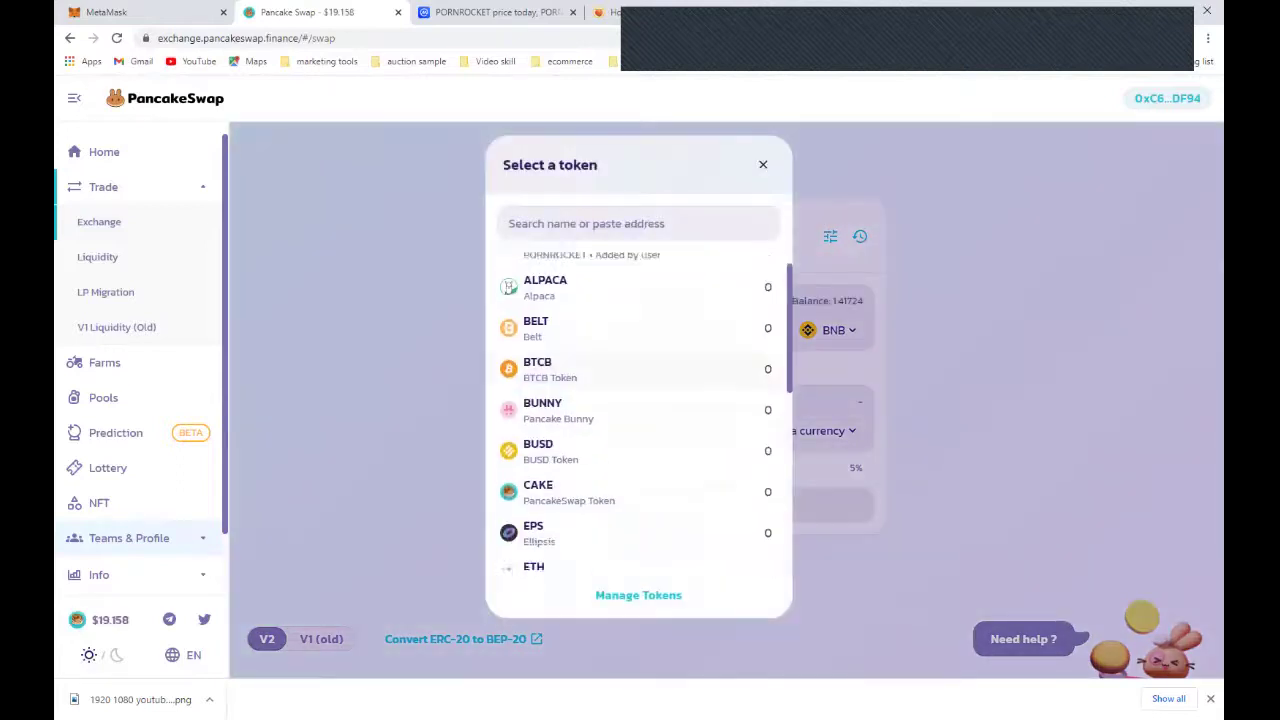
scroll(638, 410, down, 4)
scroll(638, 410, up, 3)
scroll(638, 410, up, 3)
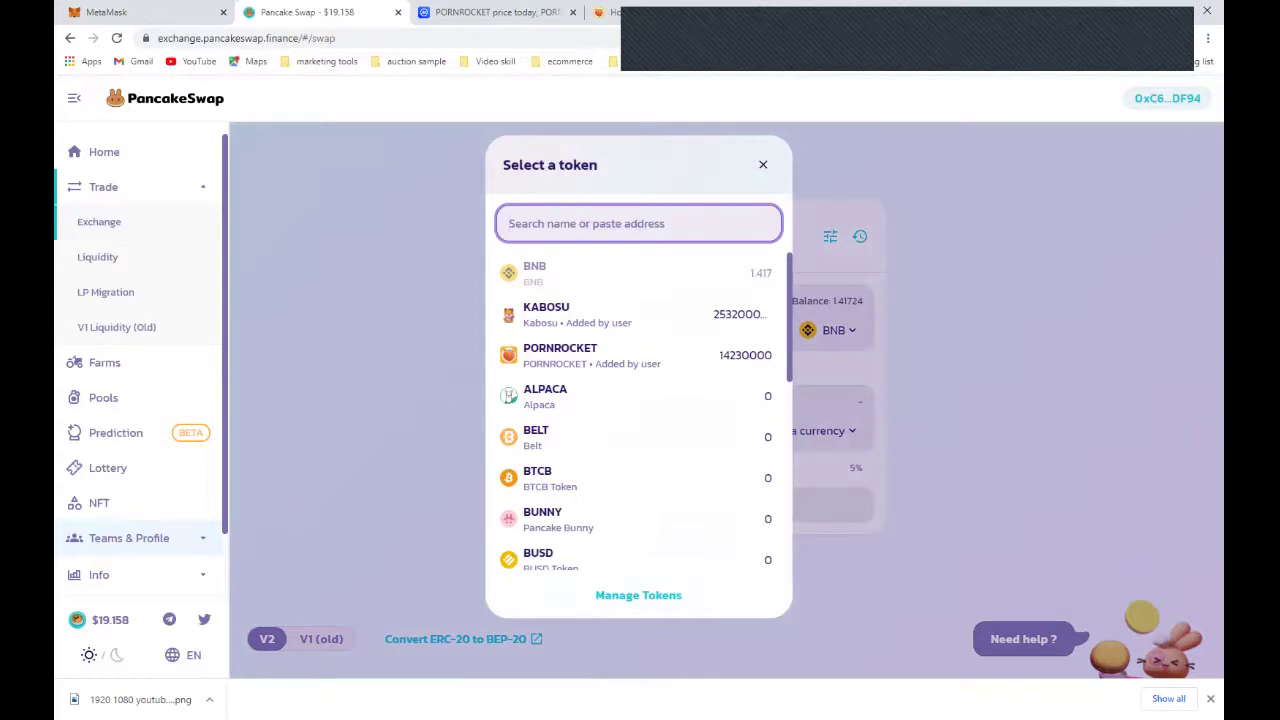
key(ctrl+v)
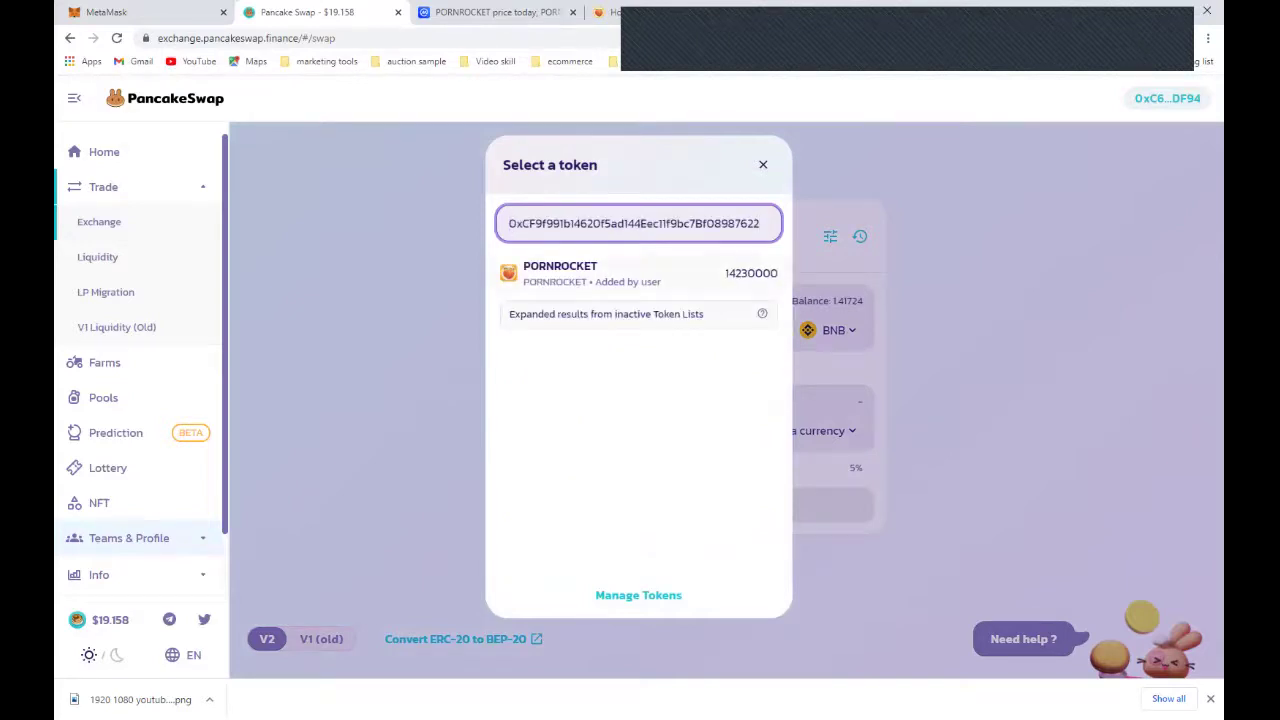
key(Return)
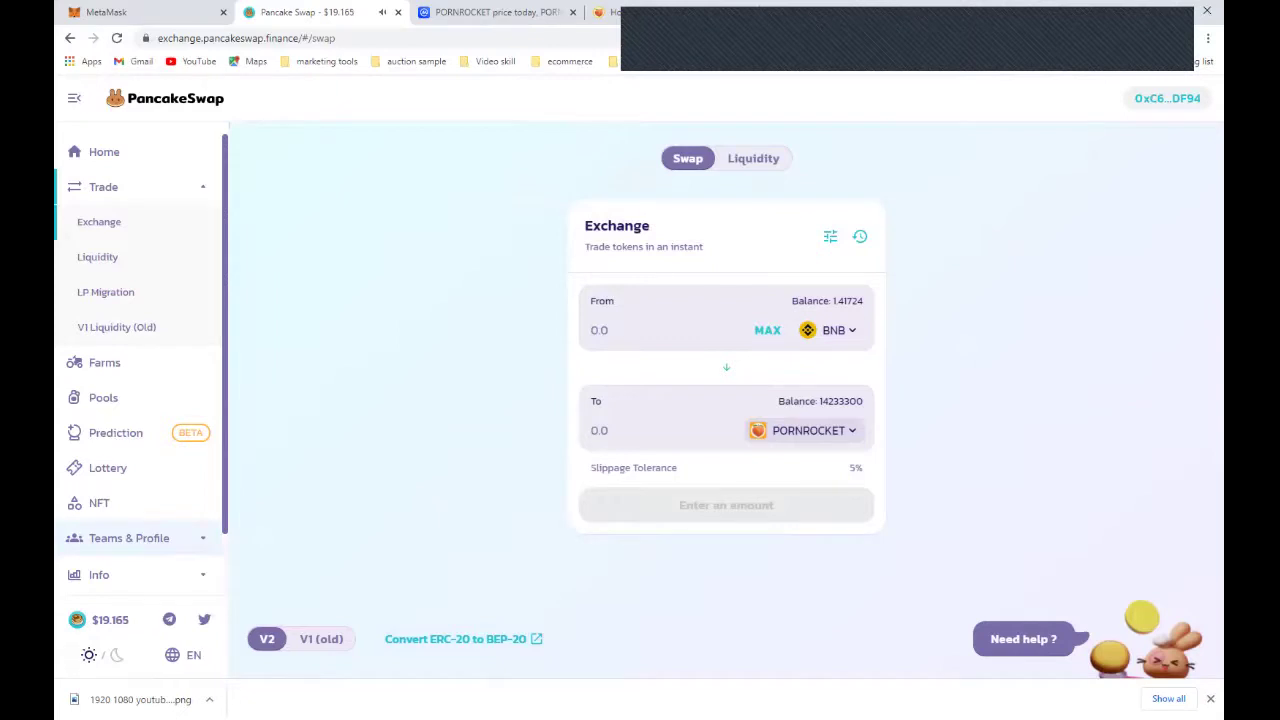
click(630, 330)
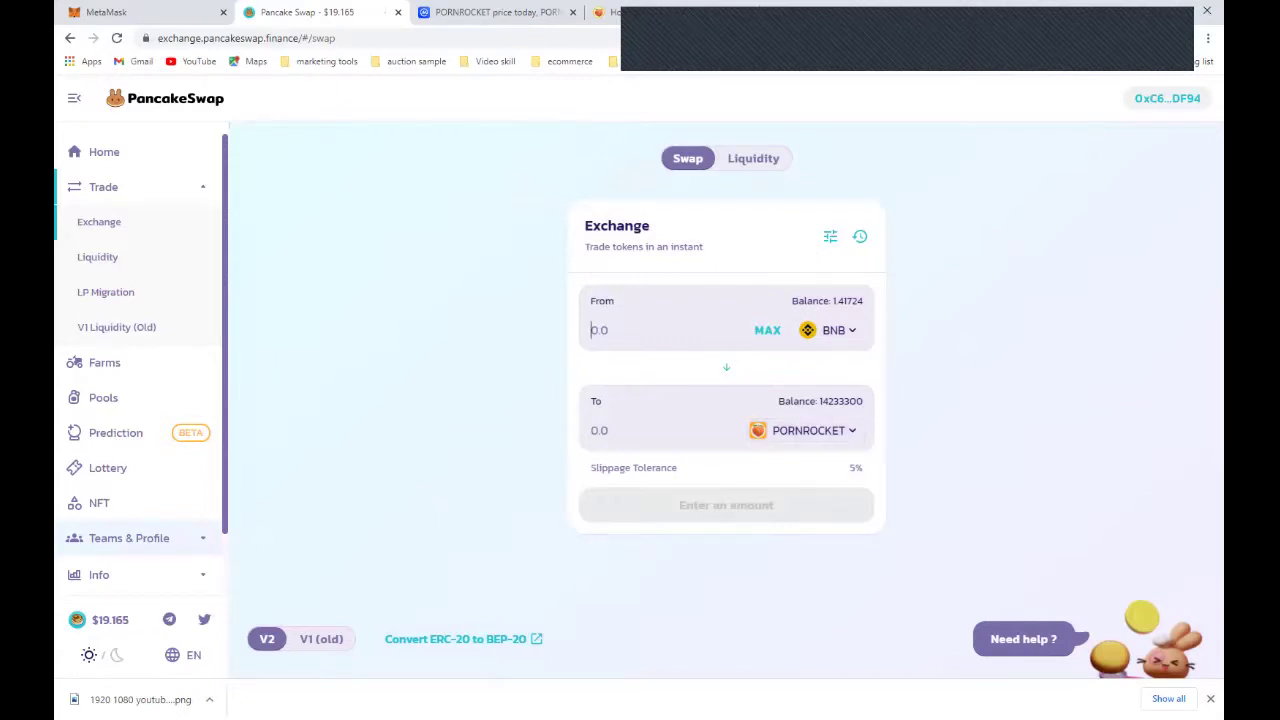
text(1)
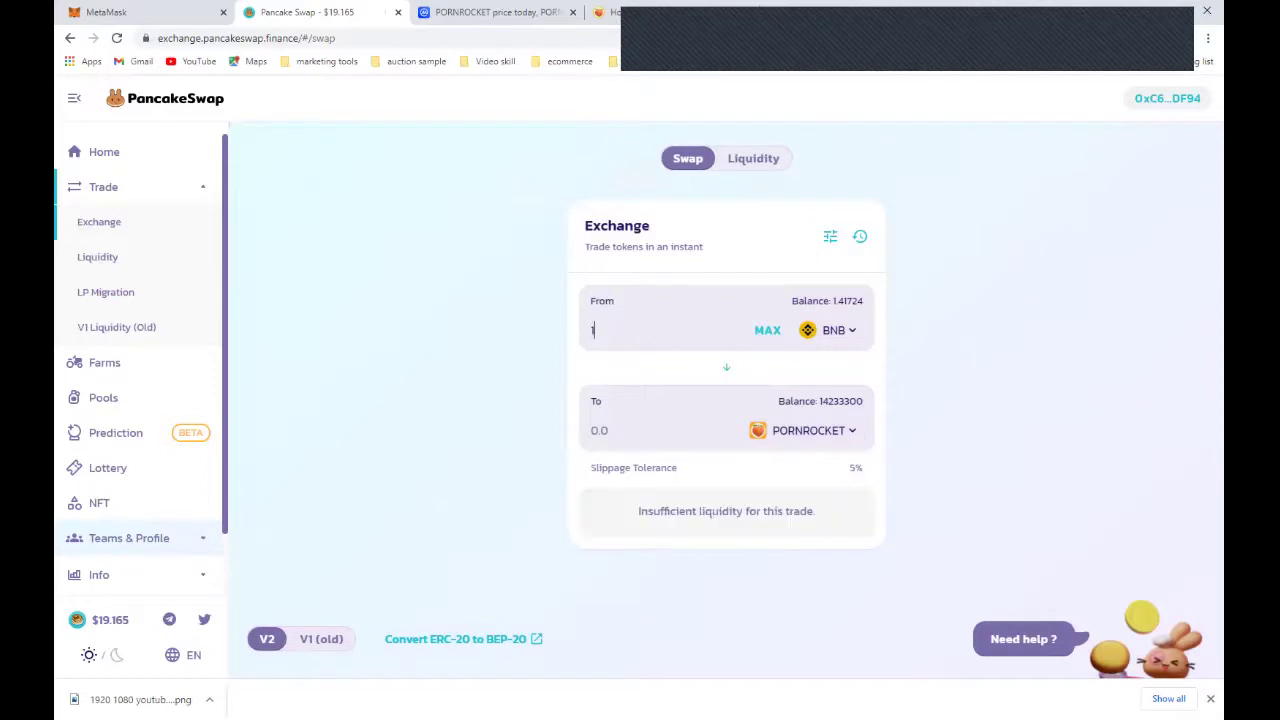
text(.22)
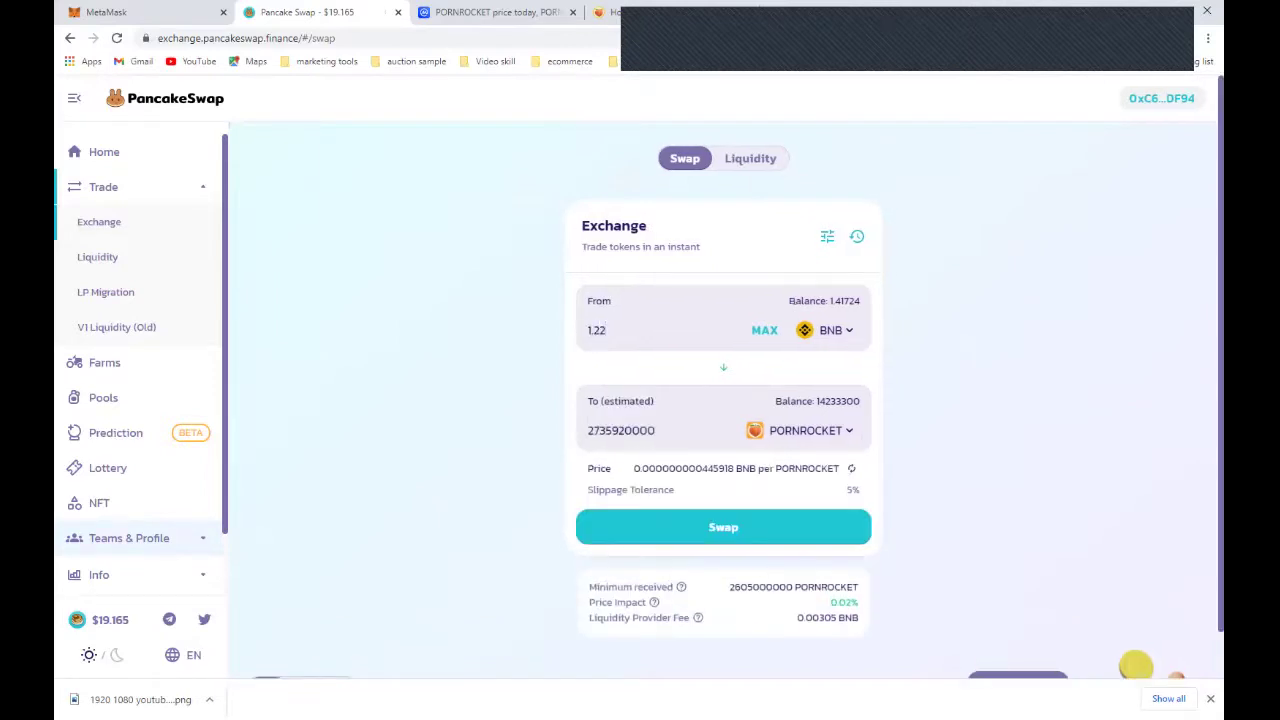
text(42)
key(BackSpace)
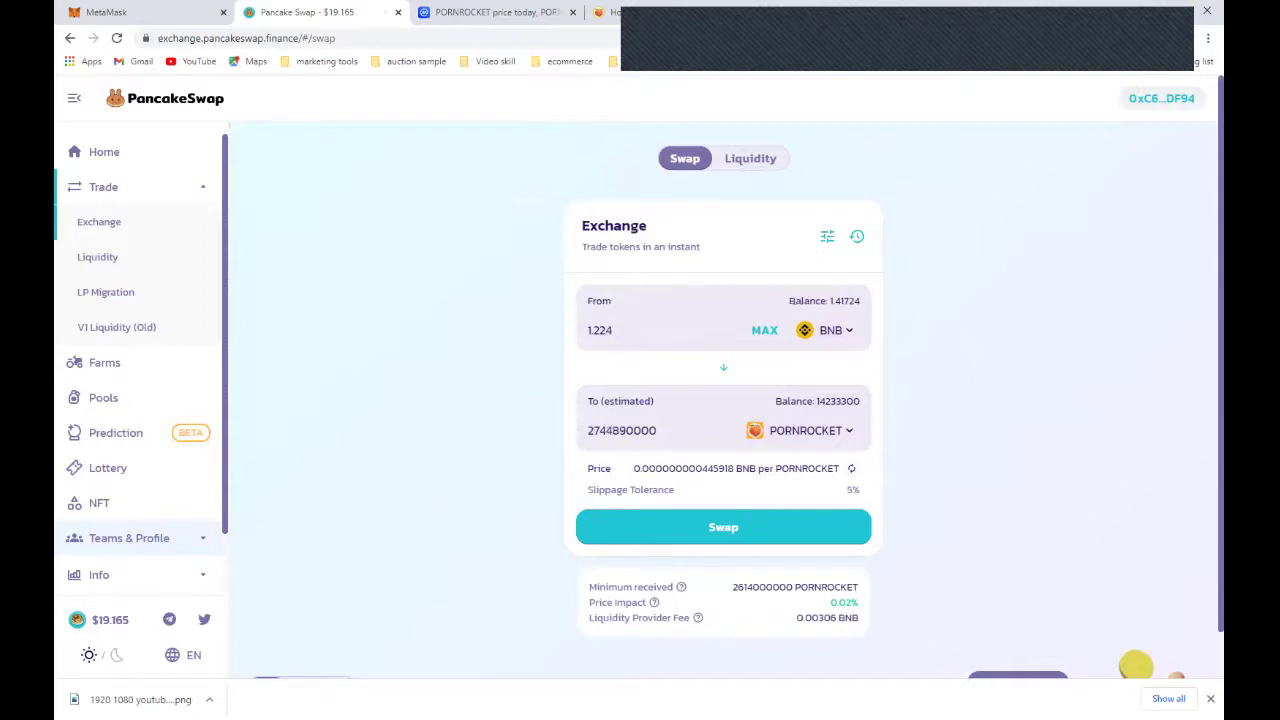
text(1)
key(BackSpace)
text(2)
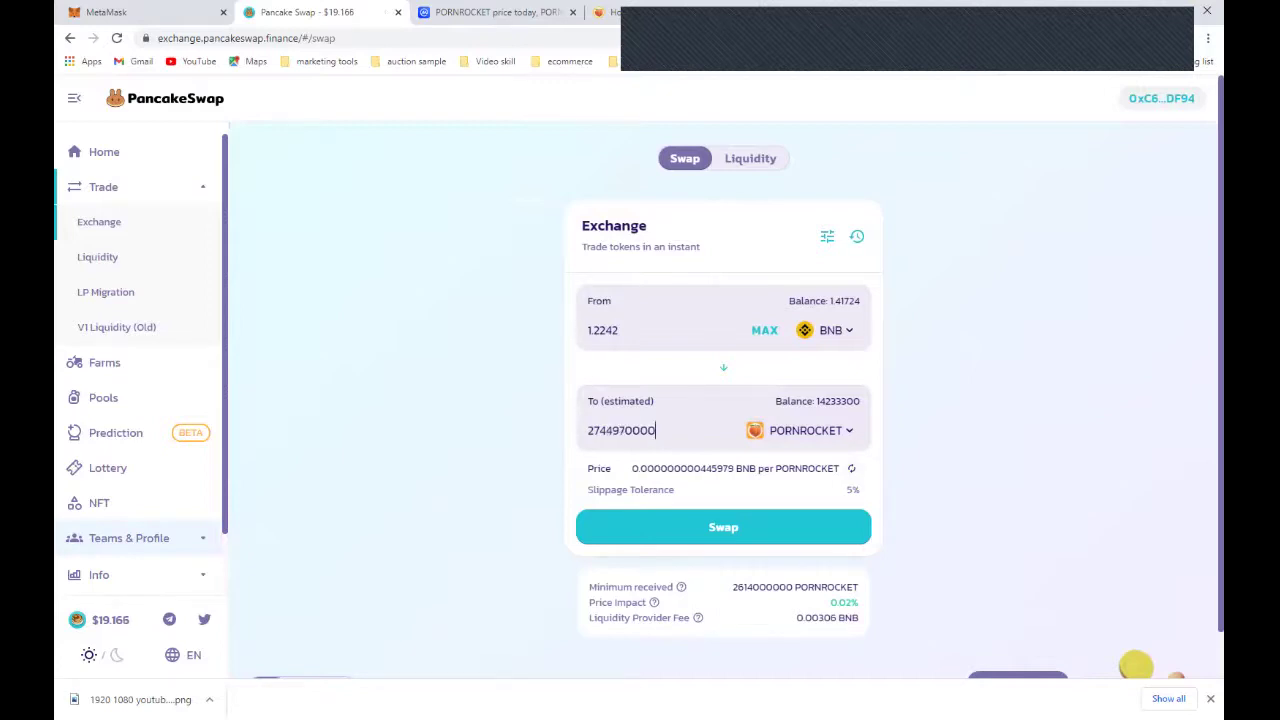
key(BackSpace)
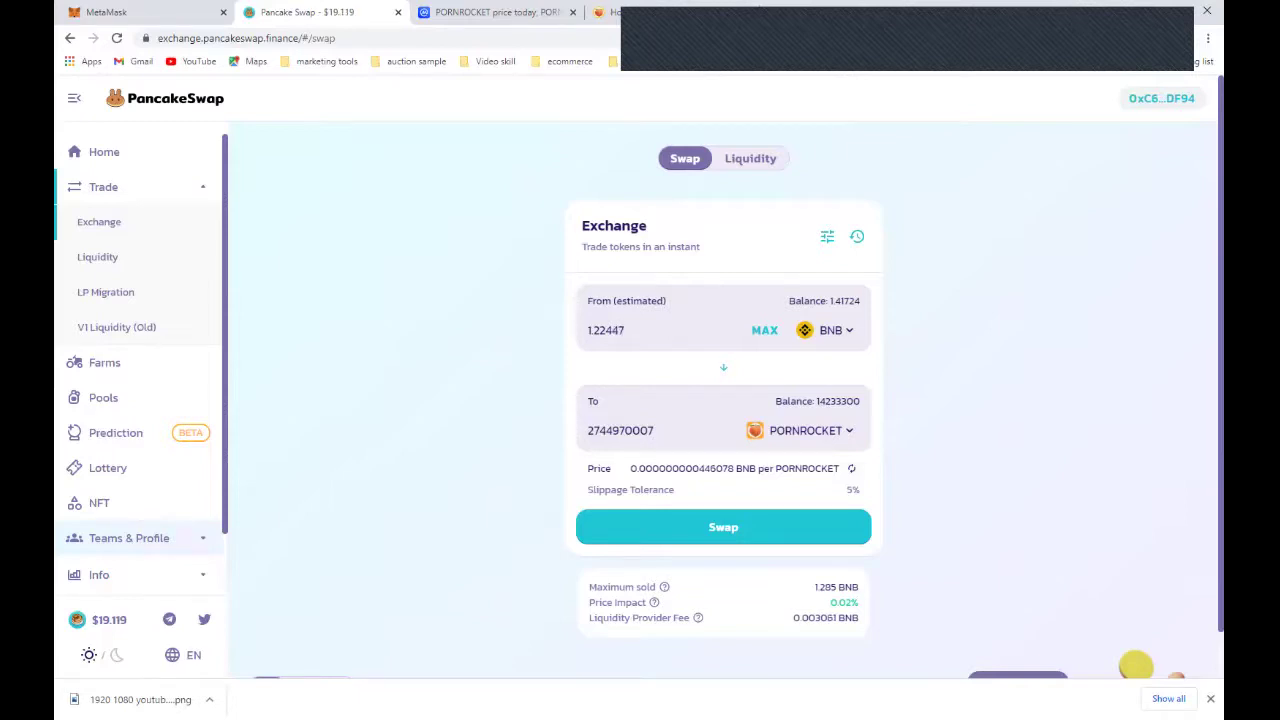
Set slippage tolerance to 4%, then submit and confirm the BNB-to-PORNROCKET swap.
click(827, 236)
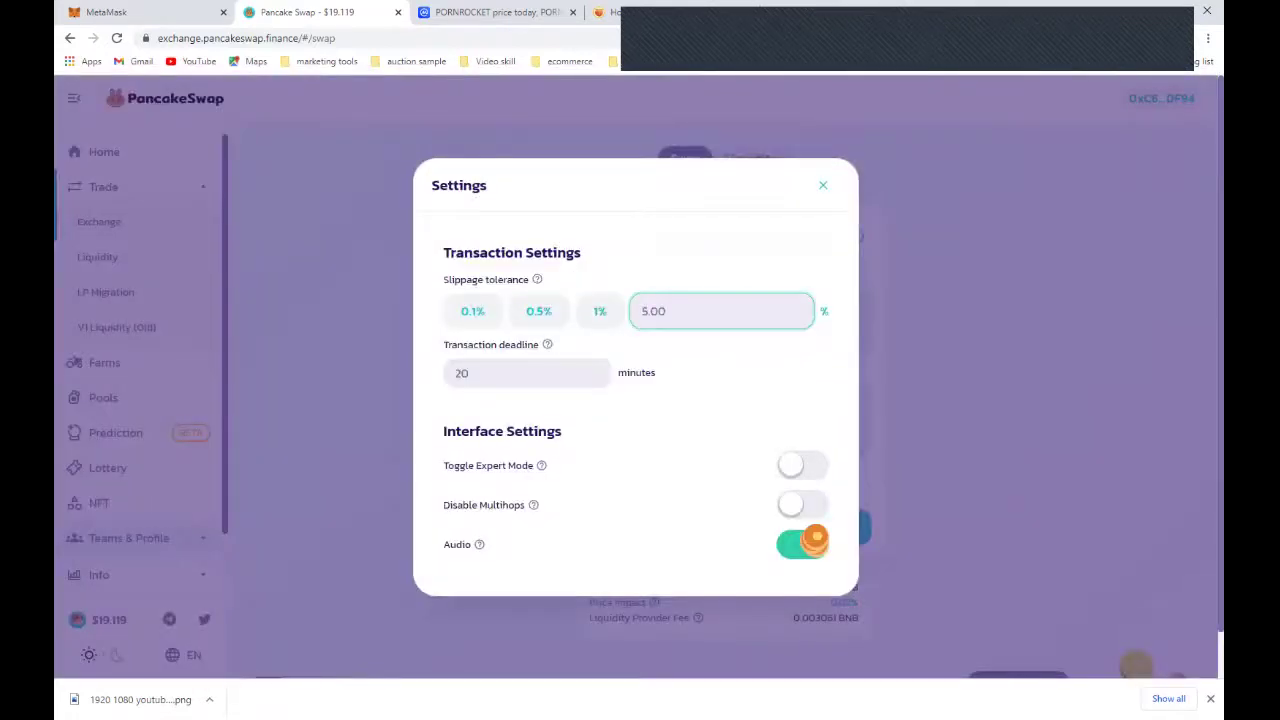
click(642, 311)
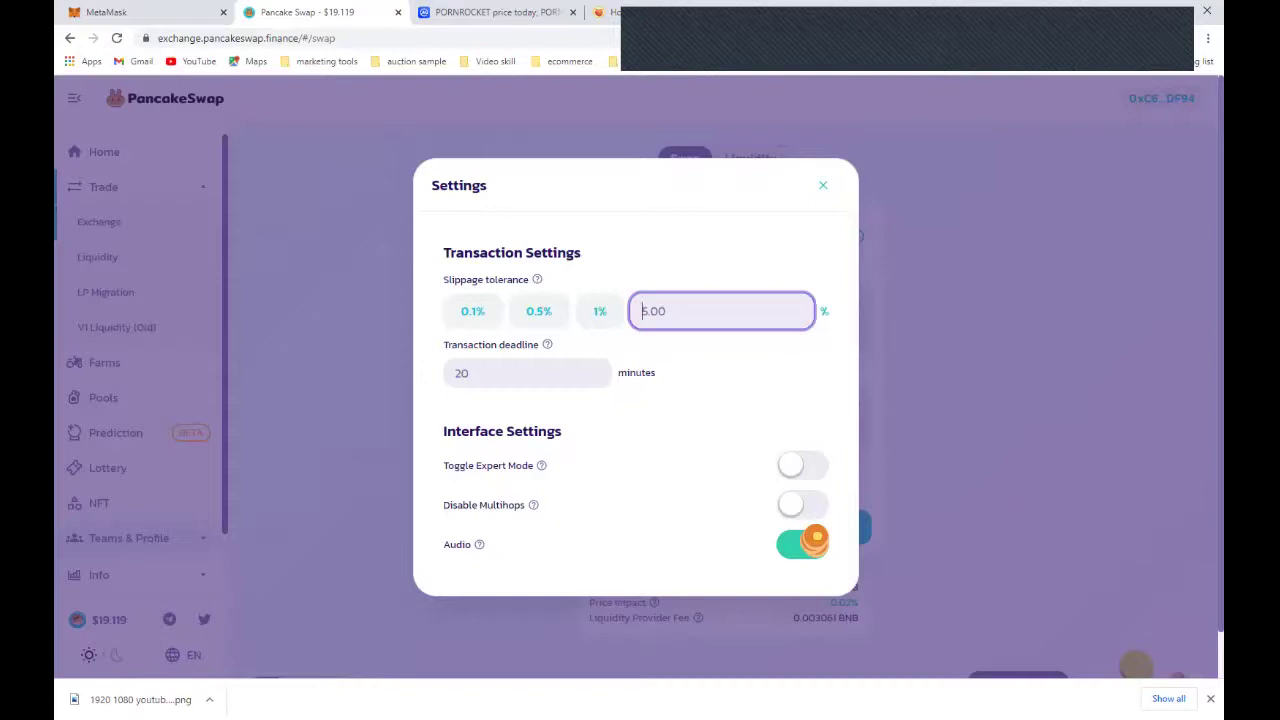
text(4)
click(823, 185)
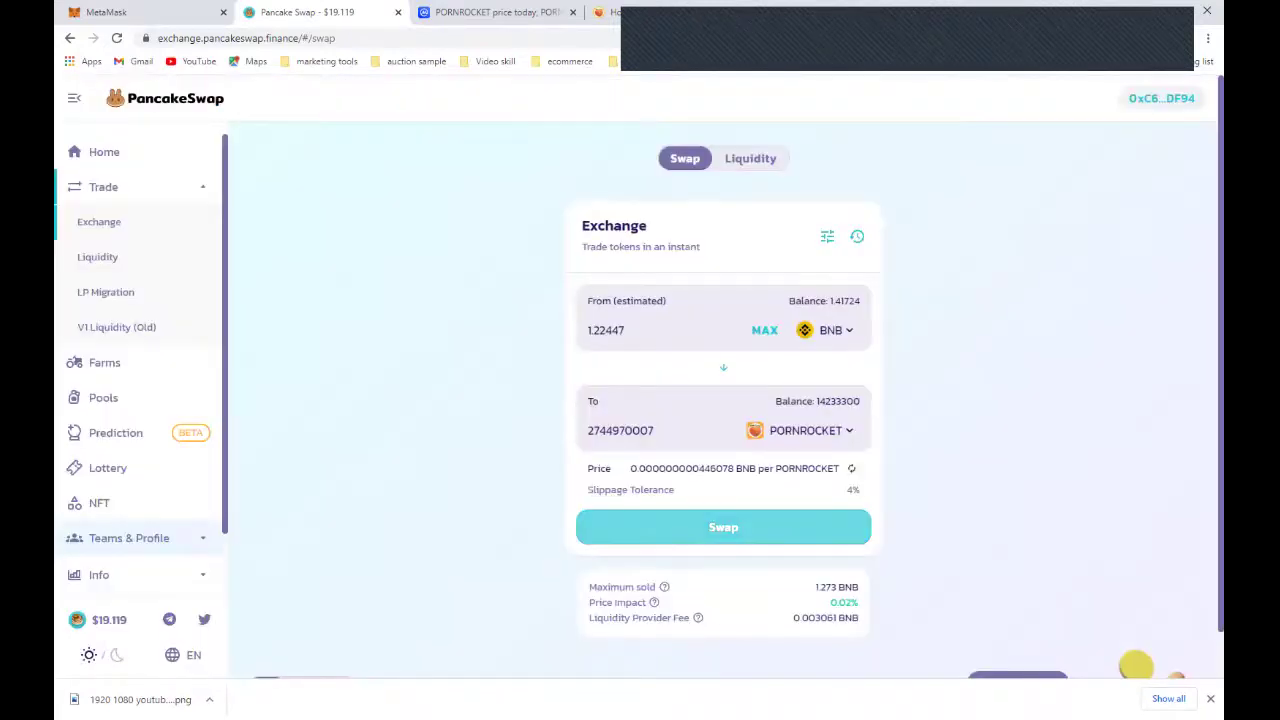
click(723, 527)
click(638, 524)
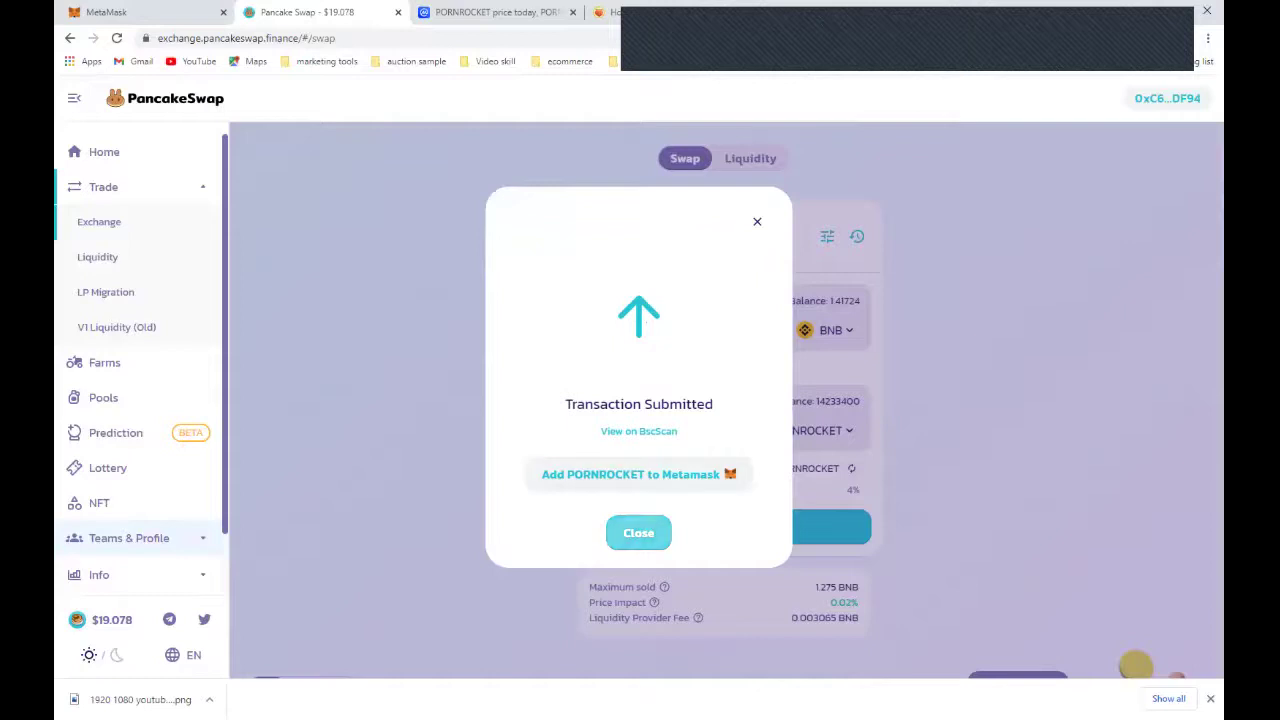
In MetaMask, open PORNROCKET's details and select its 2484707234.112 balance.
click(638, 532)
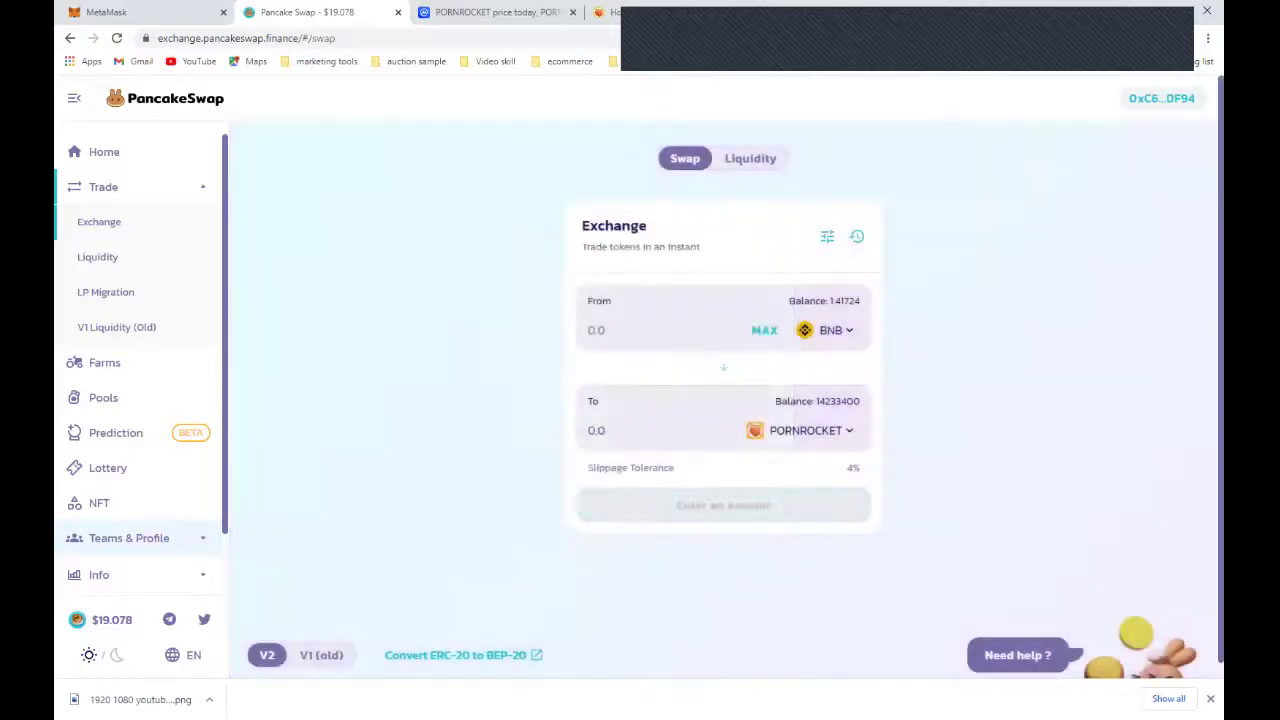
click(106, 12)
scroll(630, 510, down, 6)
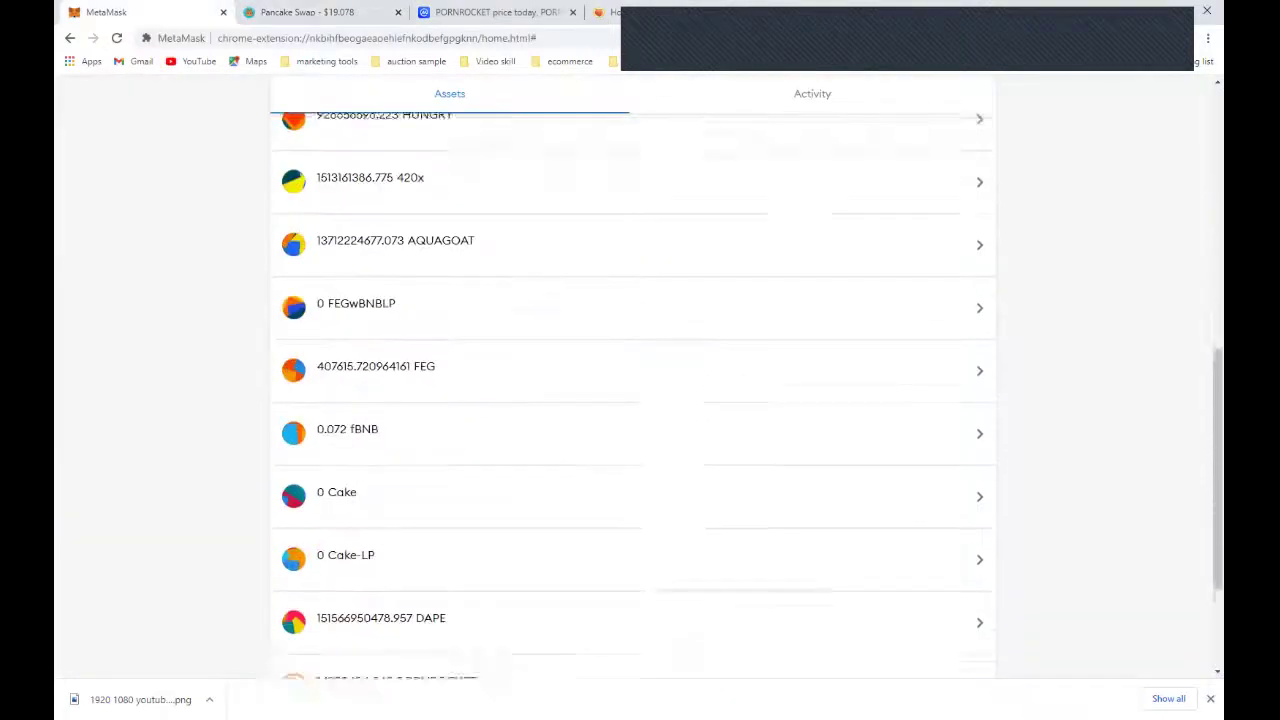
scroll(630, 510, down, 2)
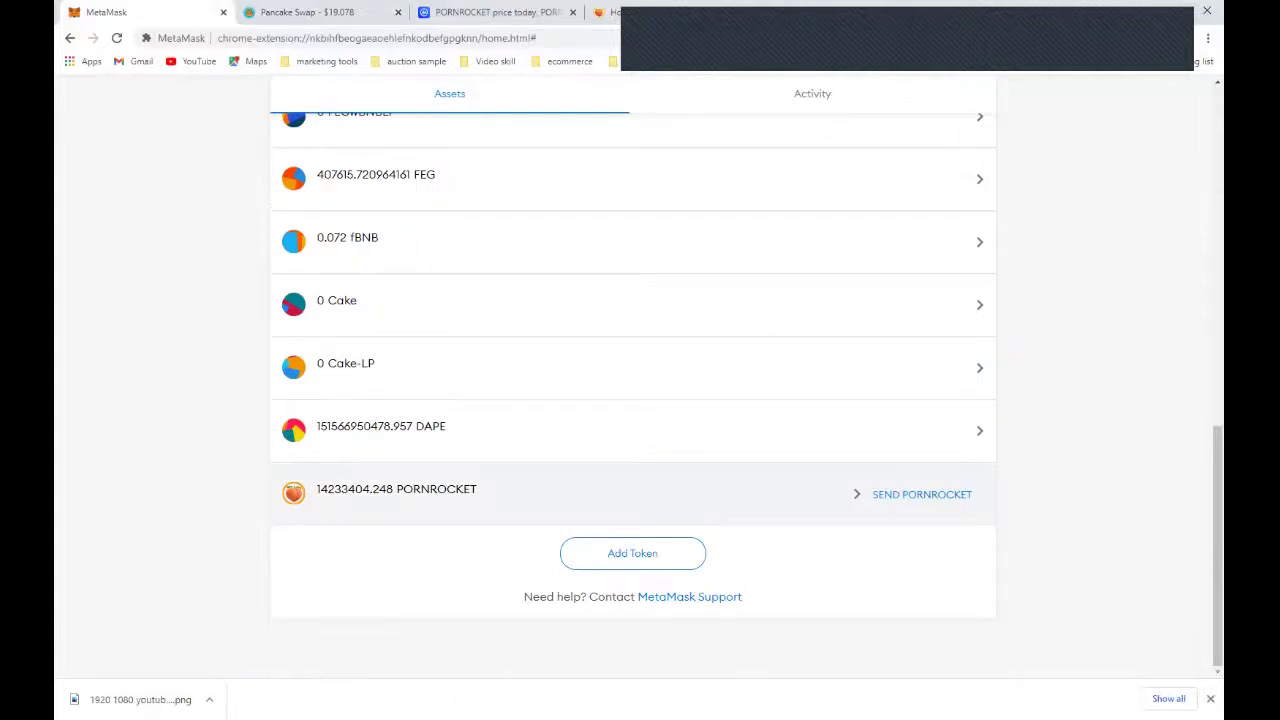
click(600, 492)
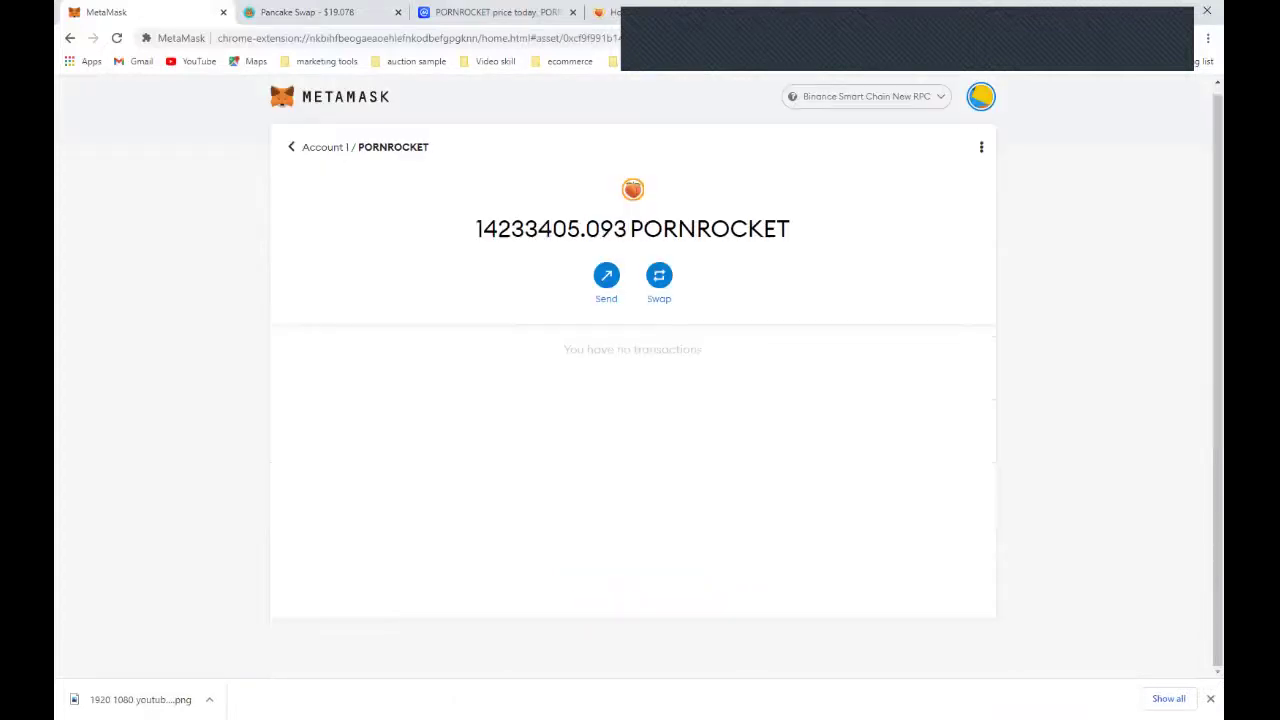
drag(626, 229, 477, 229)
key(ctrl+c)
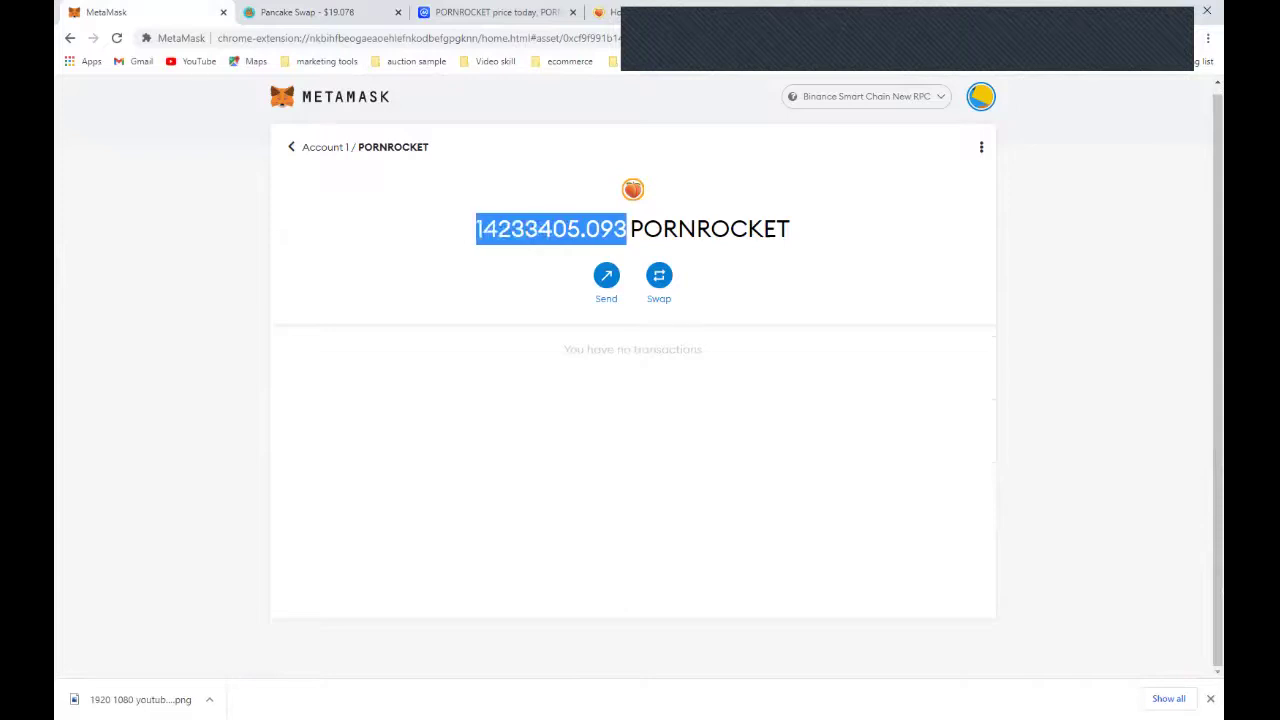
right_click(493, 229)
click(517, 237)
click(291, 146)
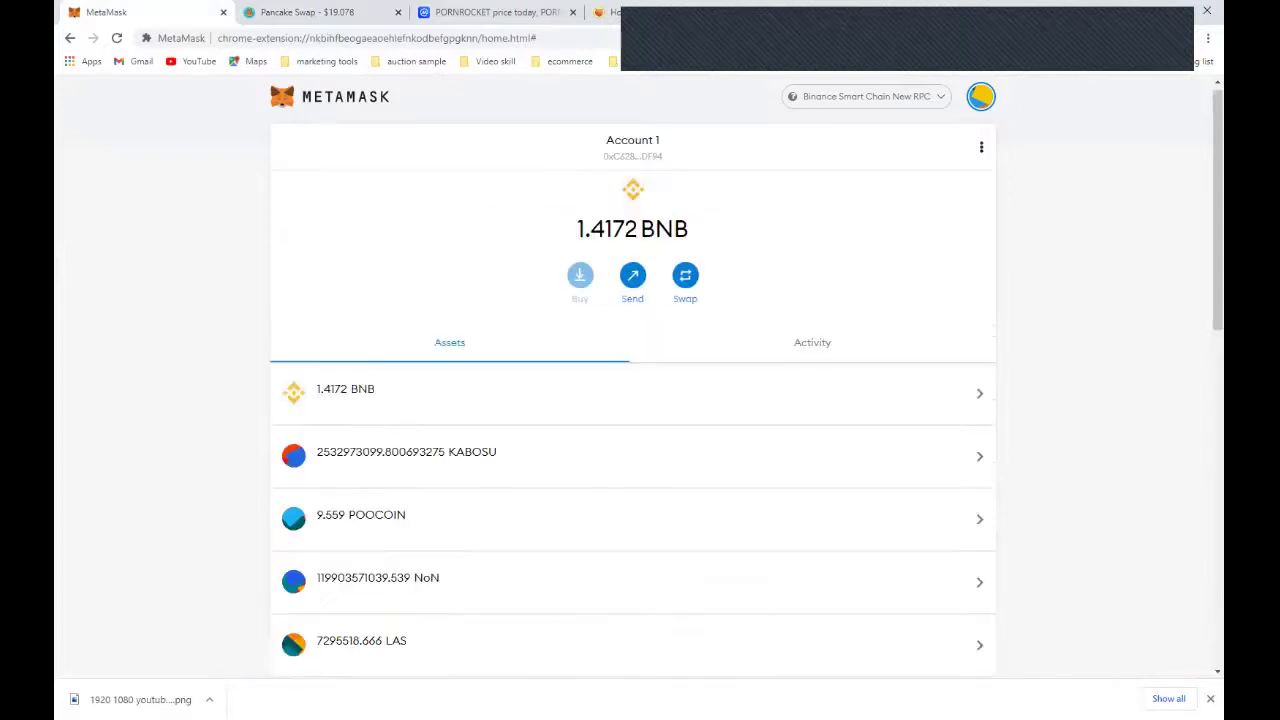
Paste the copied balance into a scratch tab, then return to the PancakeSwap swap page.
key(ctrl+t)
key(ctrl+v)
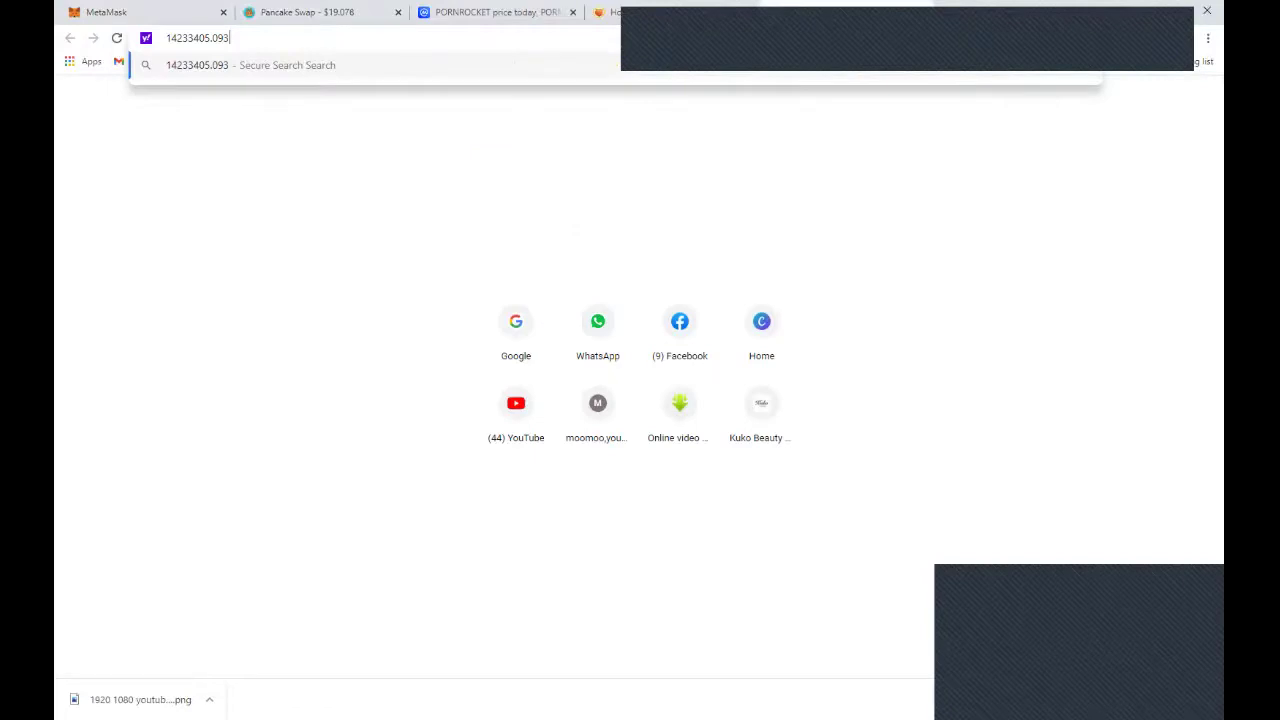
key(ctrl+w)
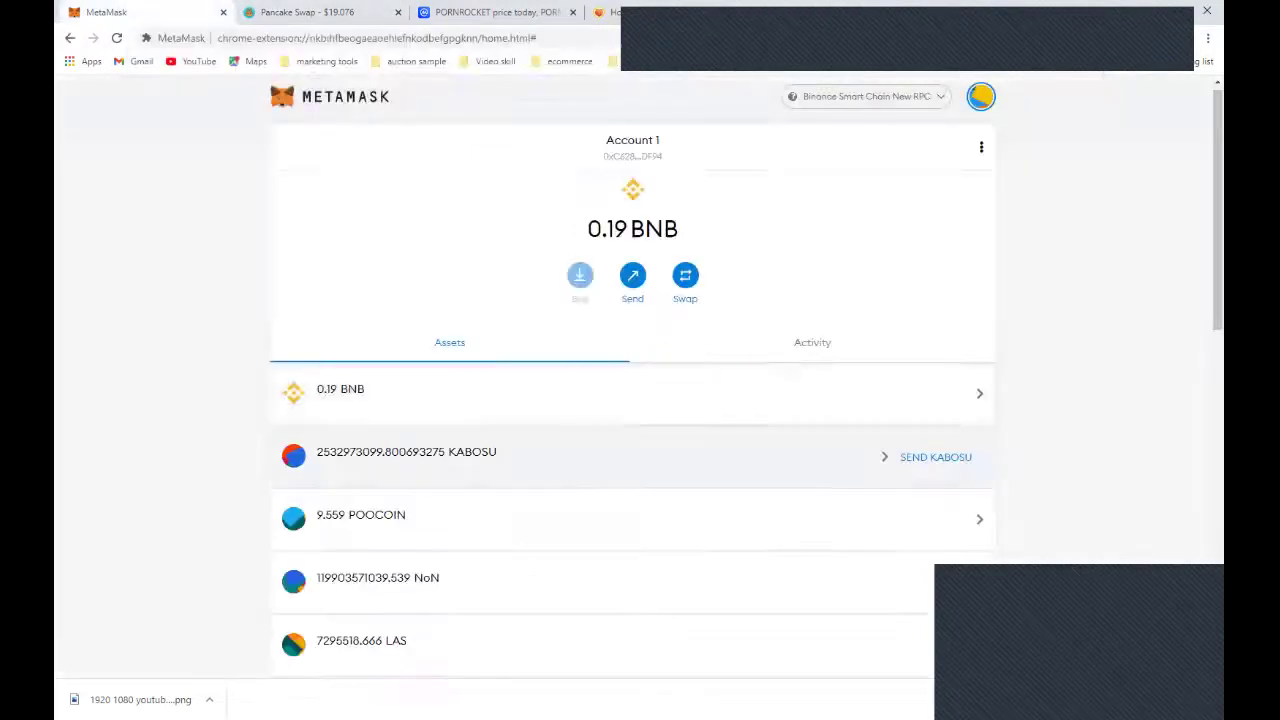
scroll(632, 400, down, 3)
scroll(632, 400, down, 5)
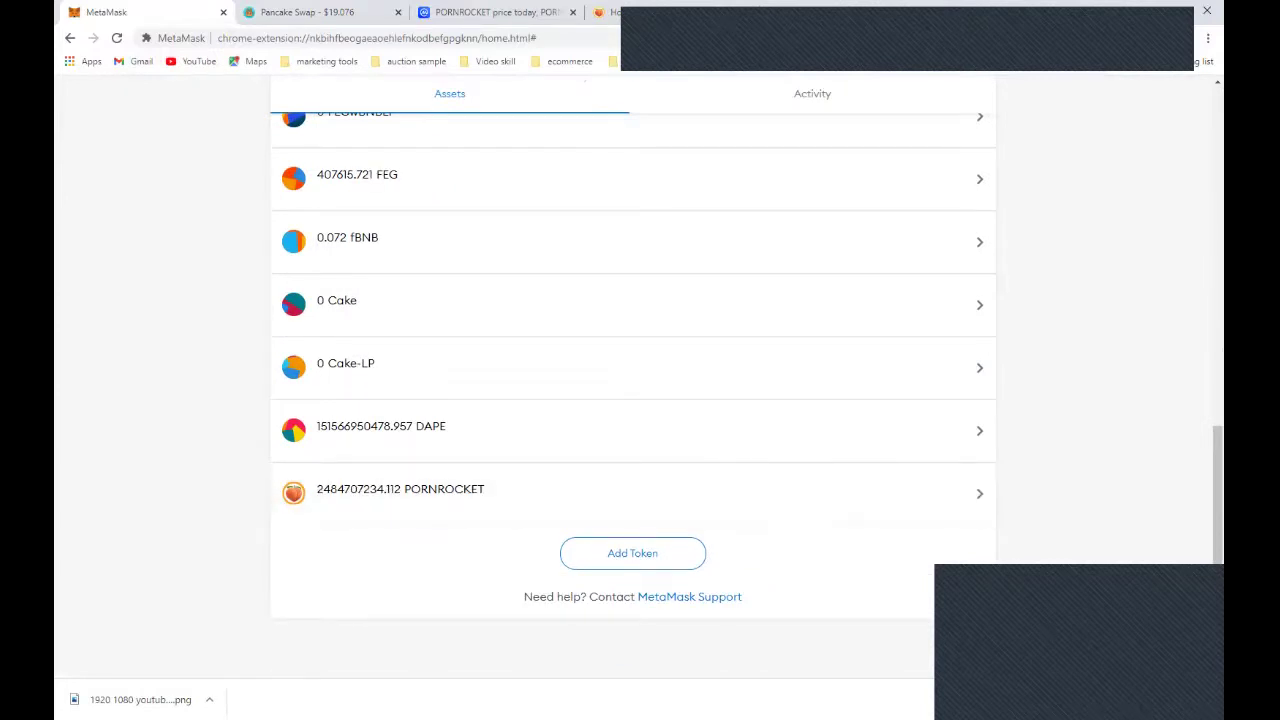
click(495, 12)
click(307, 12)
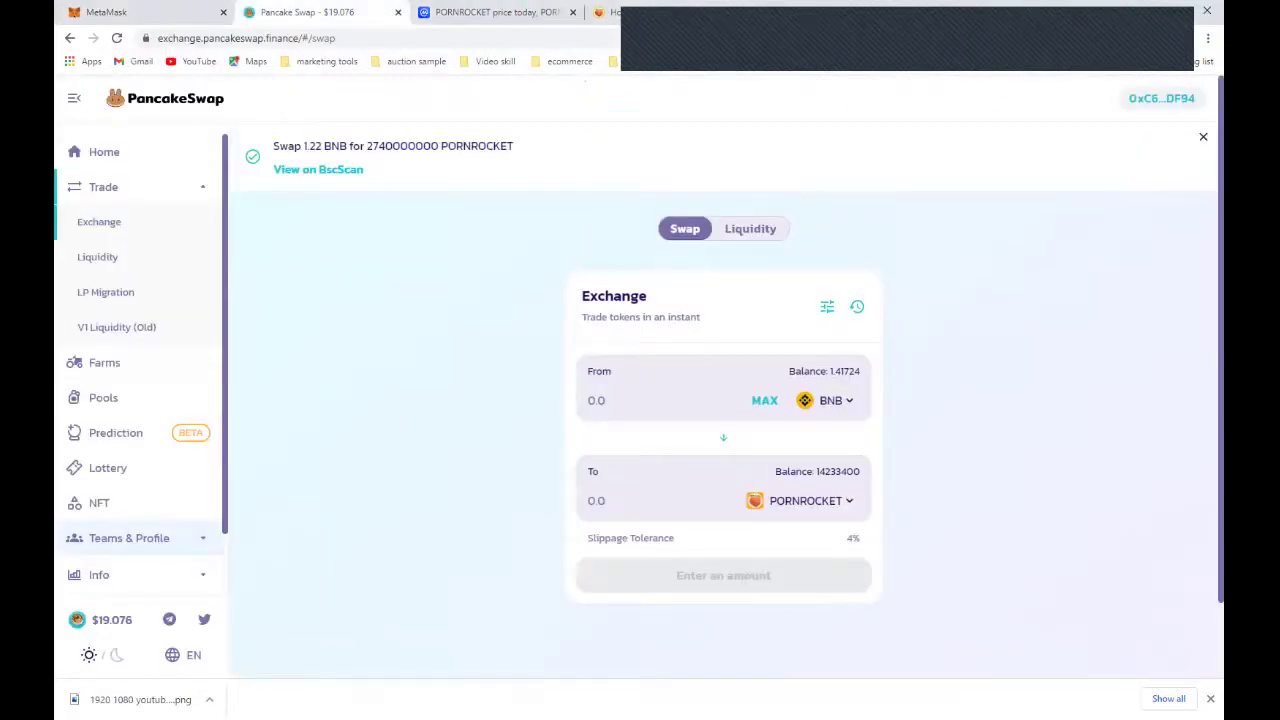
Paste the PORNROCKET contract into MetaMask's Add Token form, then cancel as it's already added.
click(140, 12)
scroll(632, 400, up, 5)
scroll(632, 400, up, 2)
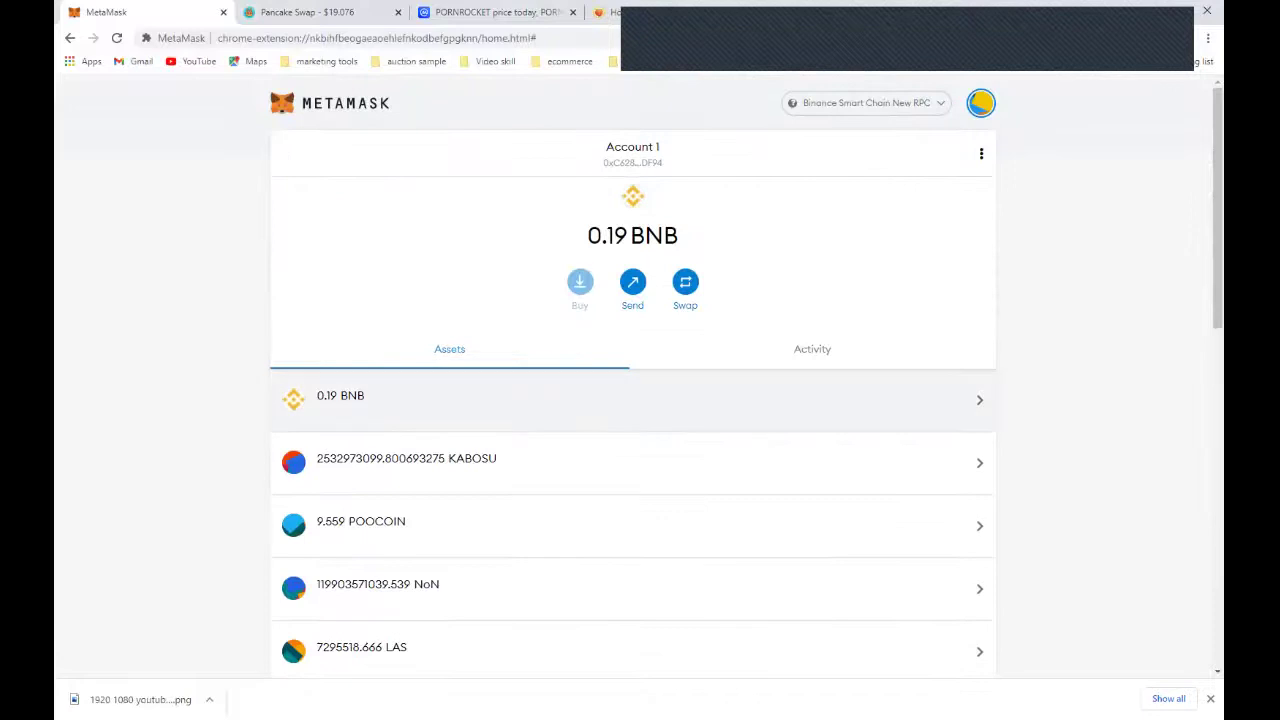
scroll(632, 400, down, 4)
scroll(632, 400, down, 4)
scroll(632, 400, down, 1)
click(649, 551)
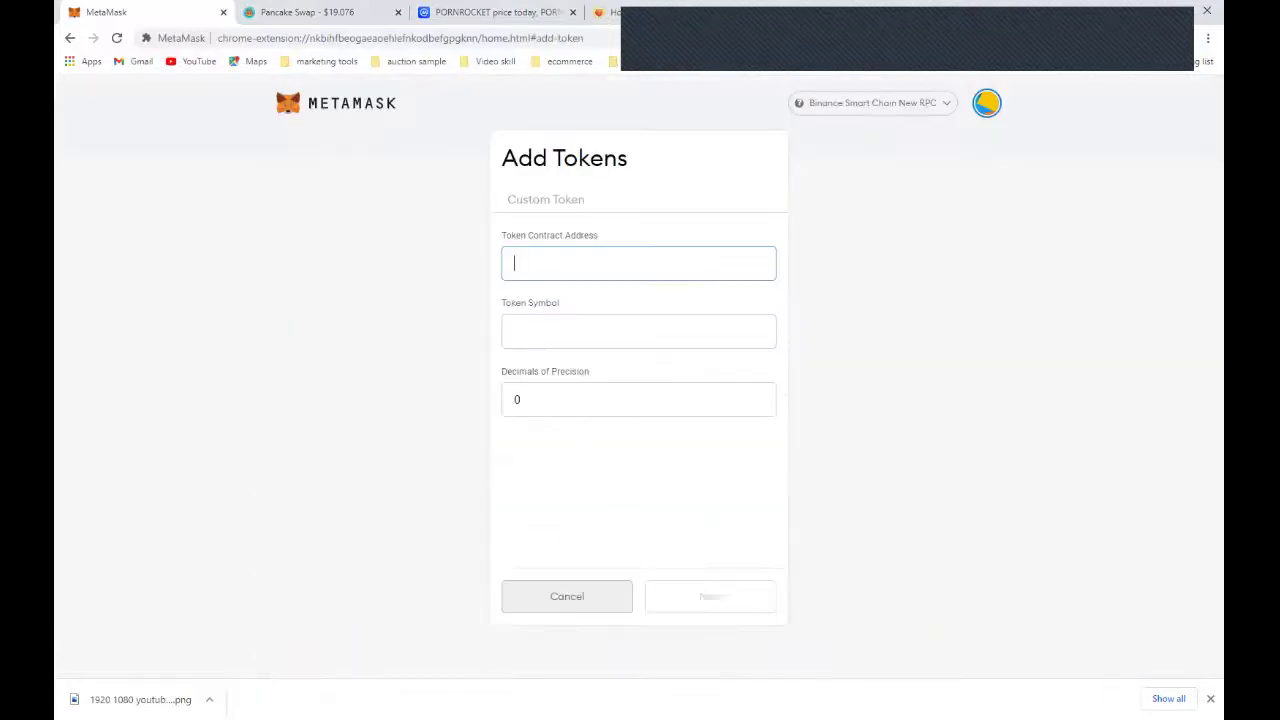
click(610, 12)
click(495, 12)
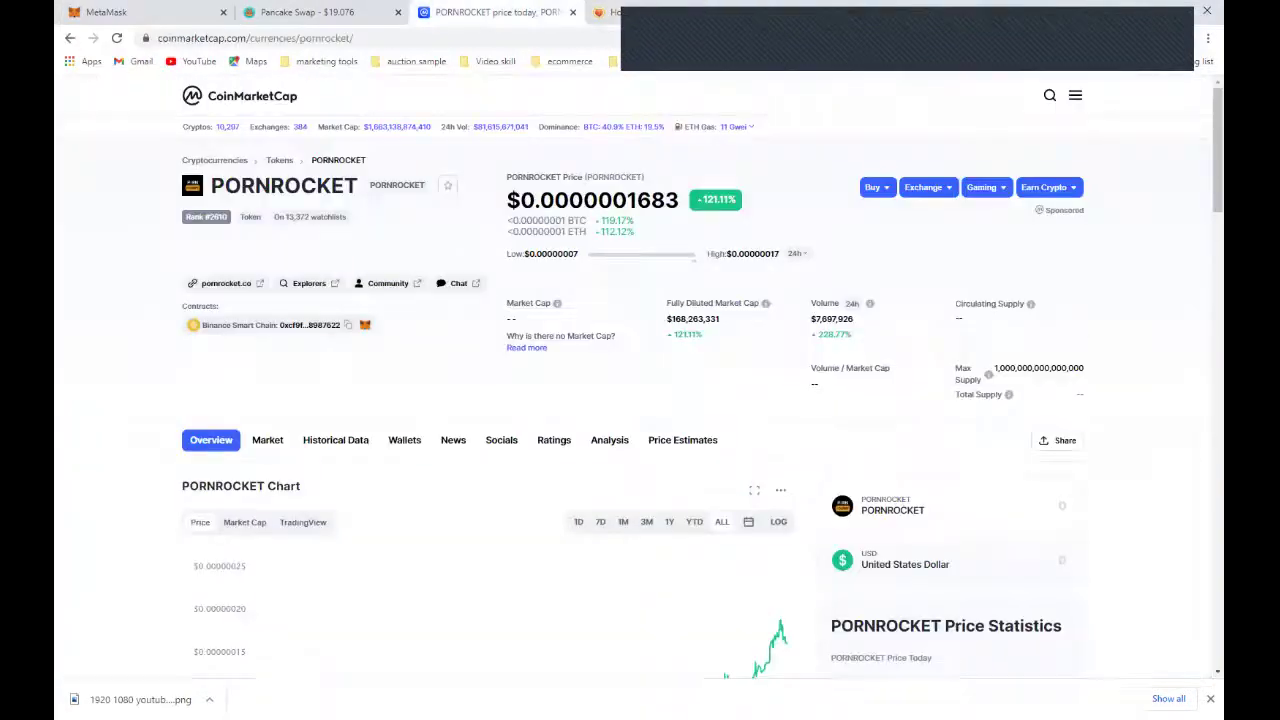
click(140, 12)
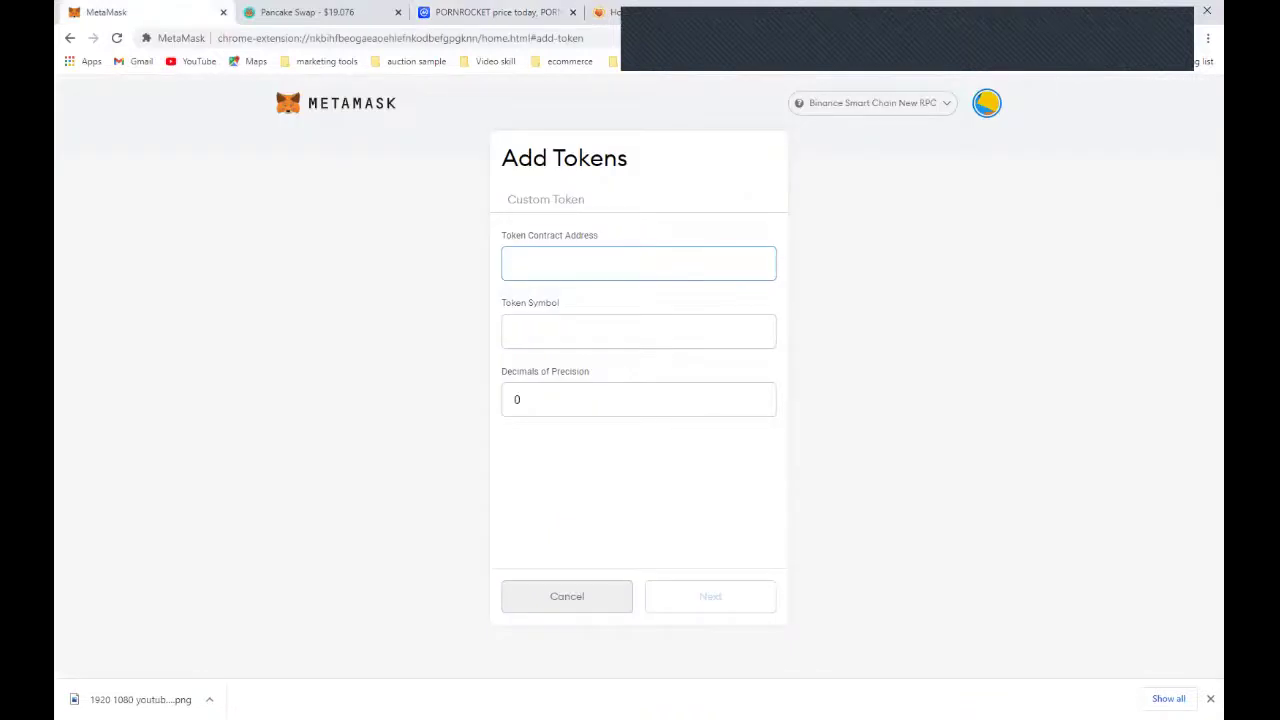
click(495, 12)
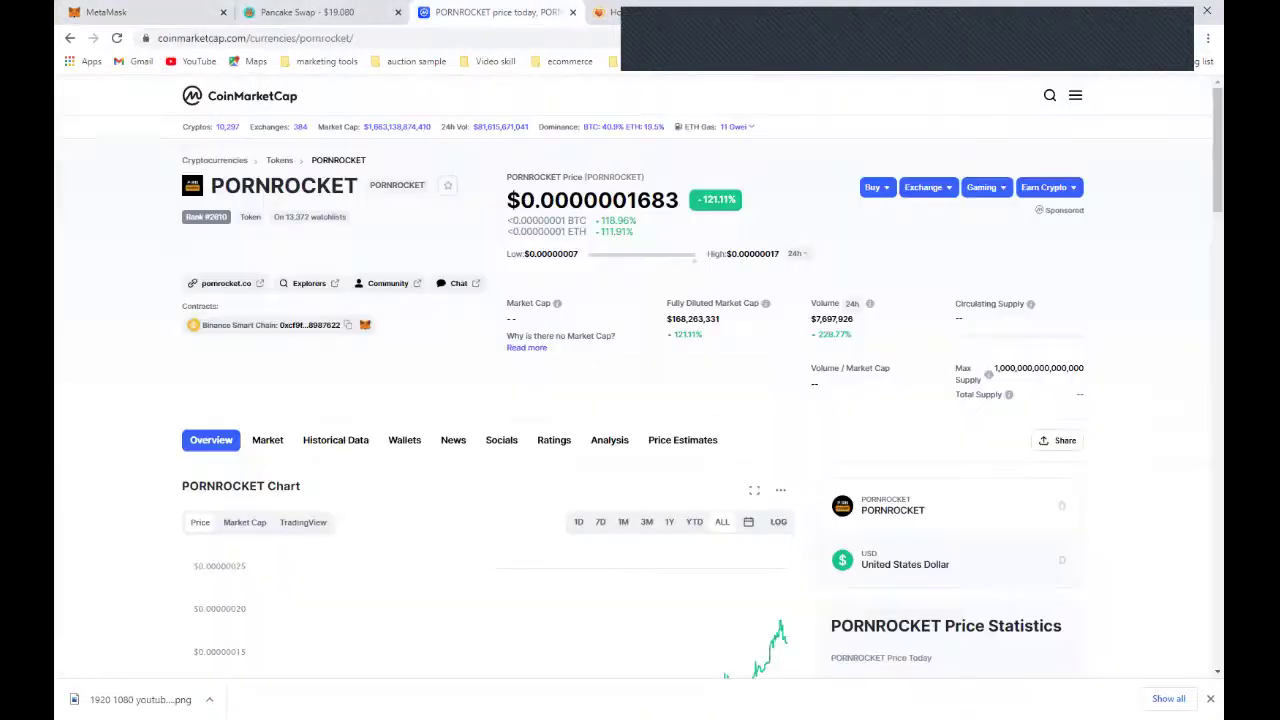
click(140, 12)
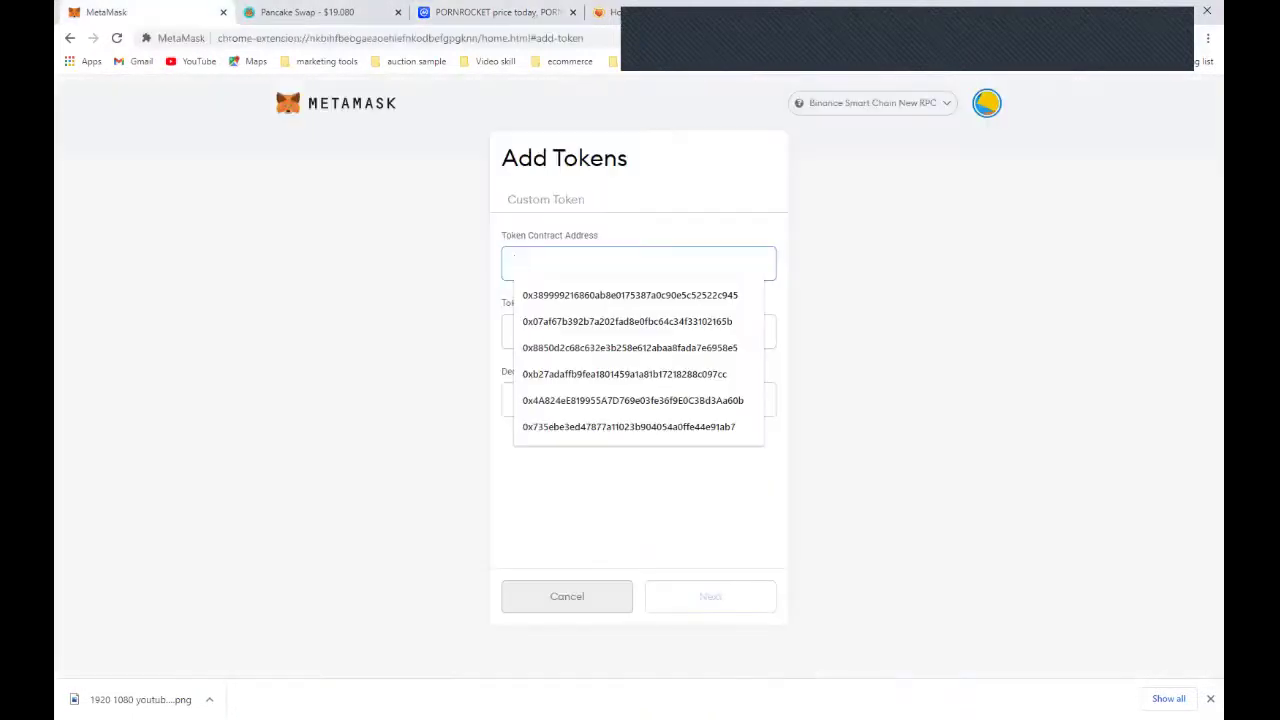
key(ctrl+v)
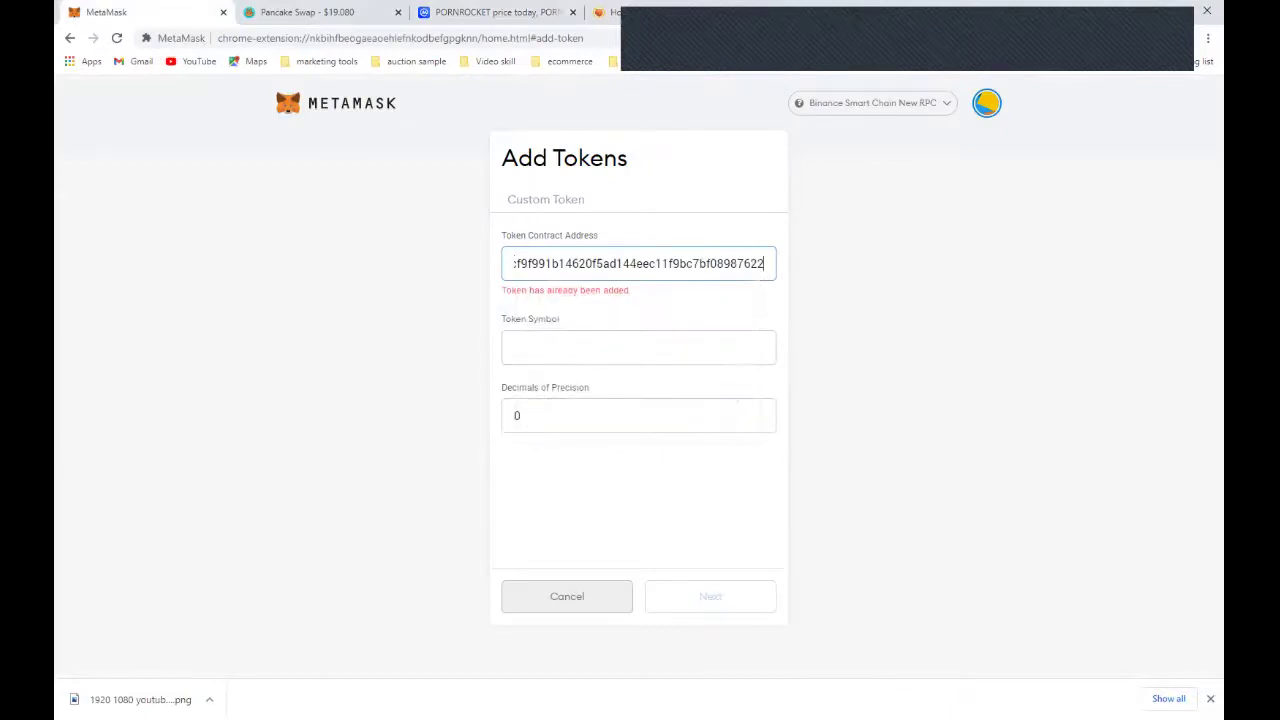
click(567, 596)
scroll(567, 500, down, 4)
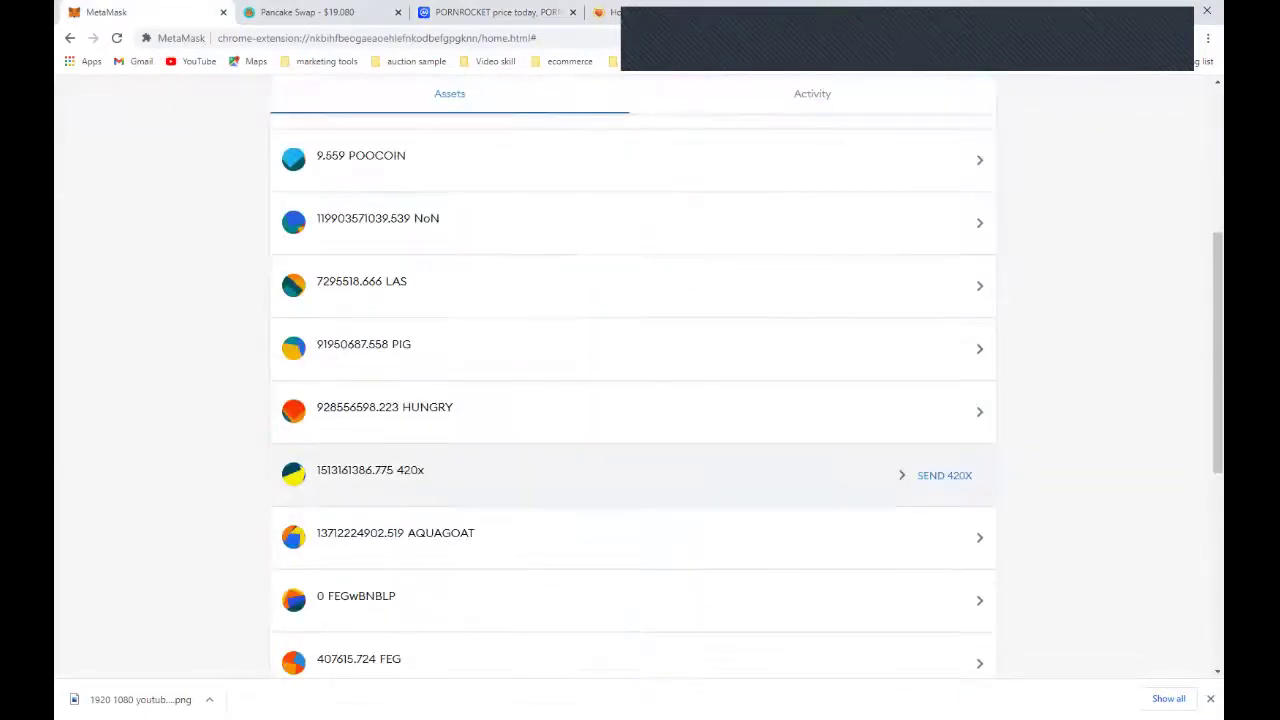
scroll(632, 470, up, 3)
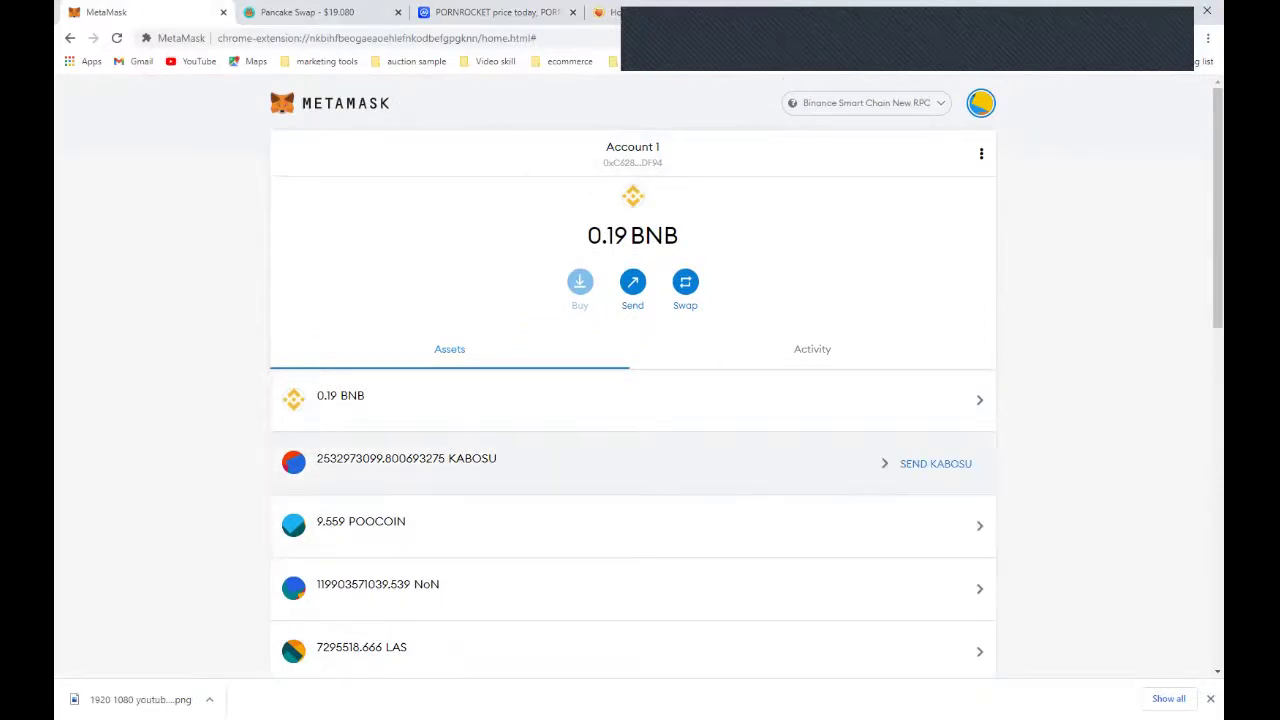
scroll(632, 460, down, 5)
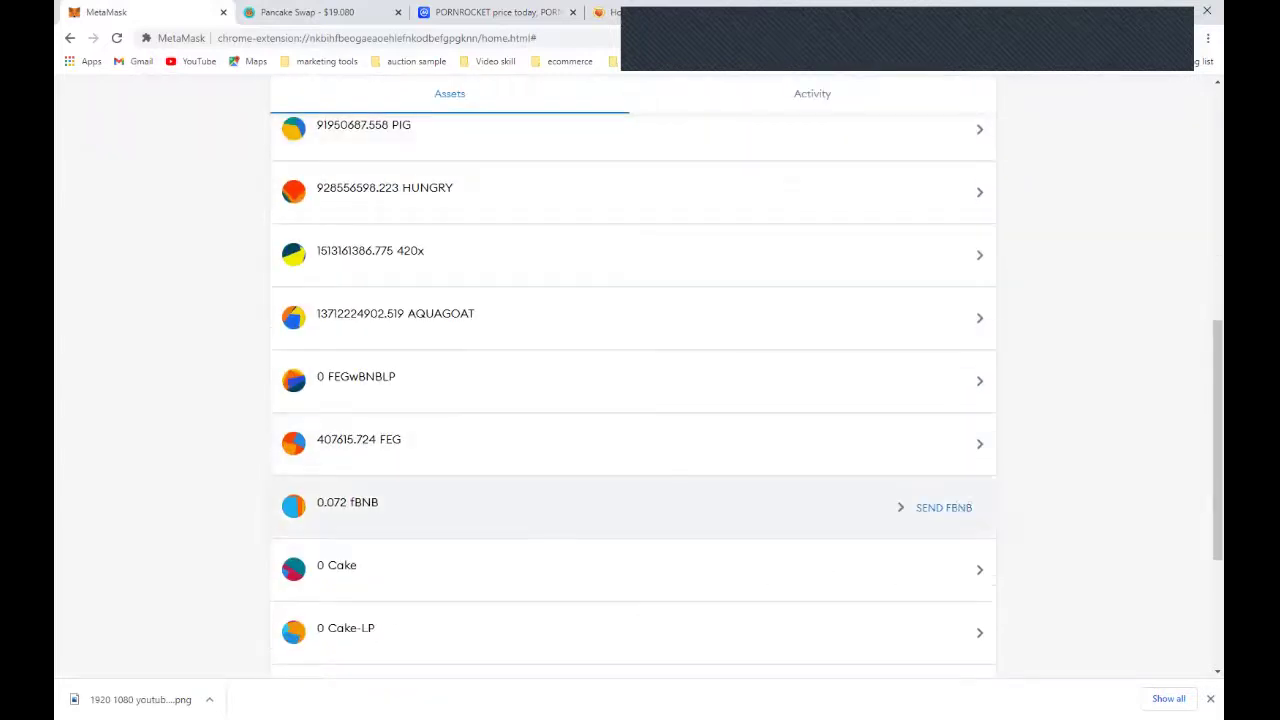
scroll(632, 450, up, 2)
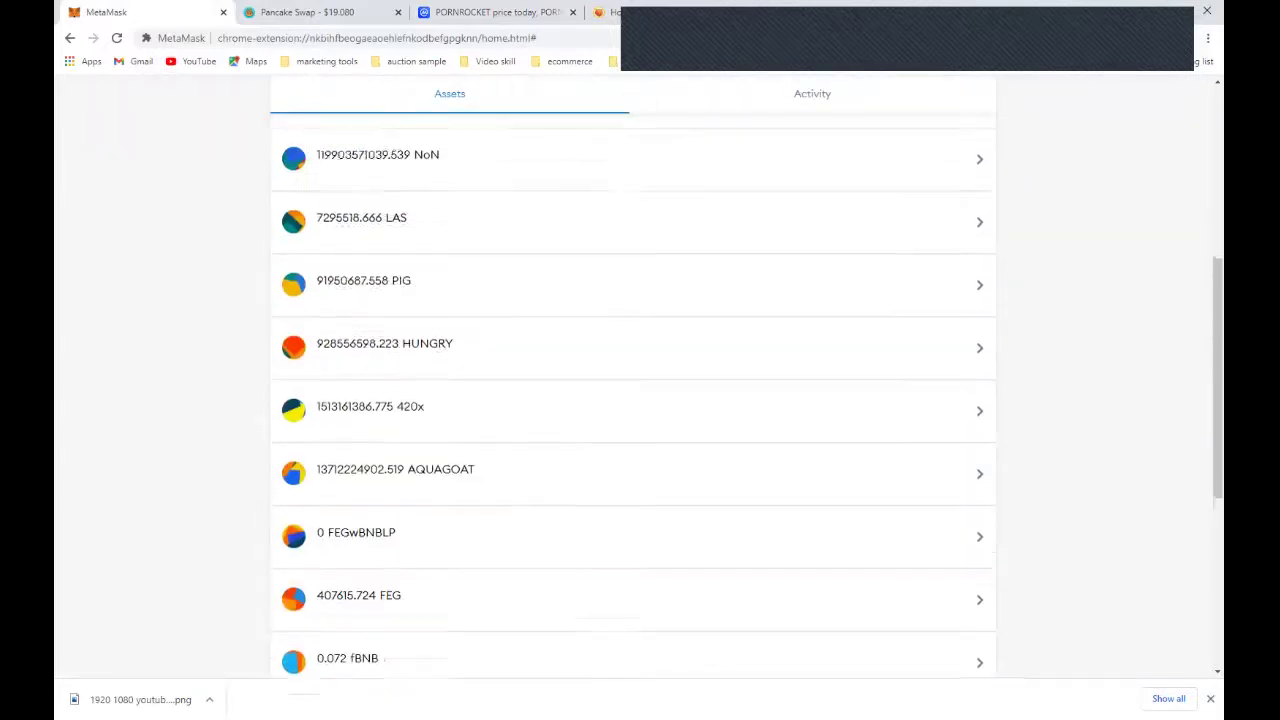
scroll(632, 450, up, 3)
scroll(632, 450, down, 3)
scroll(632, 400, down, 5)
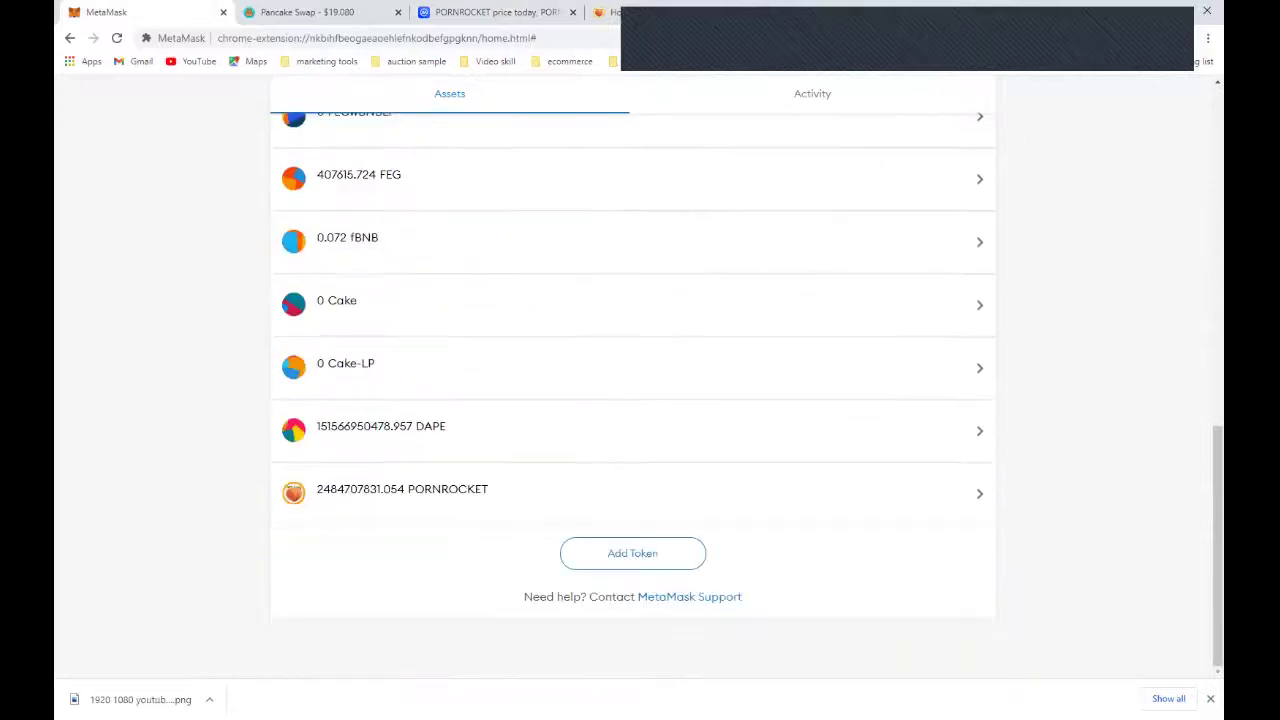
scroll(632, 400, up, 4)
scroll(632, 400, up, 5)
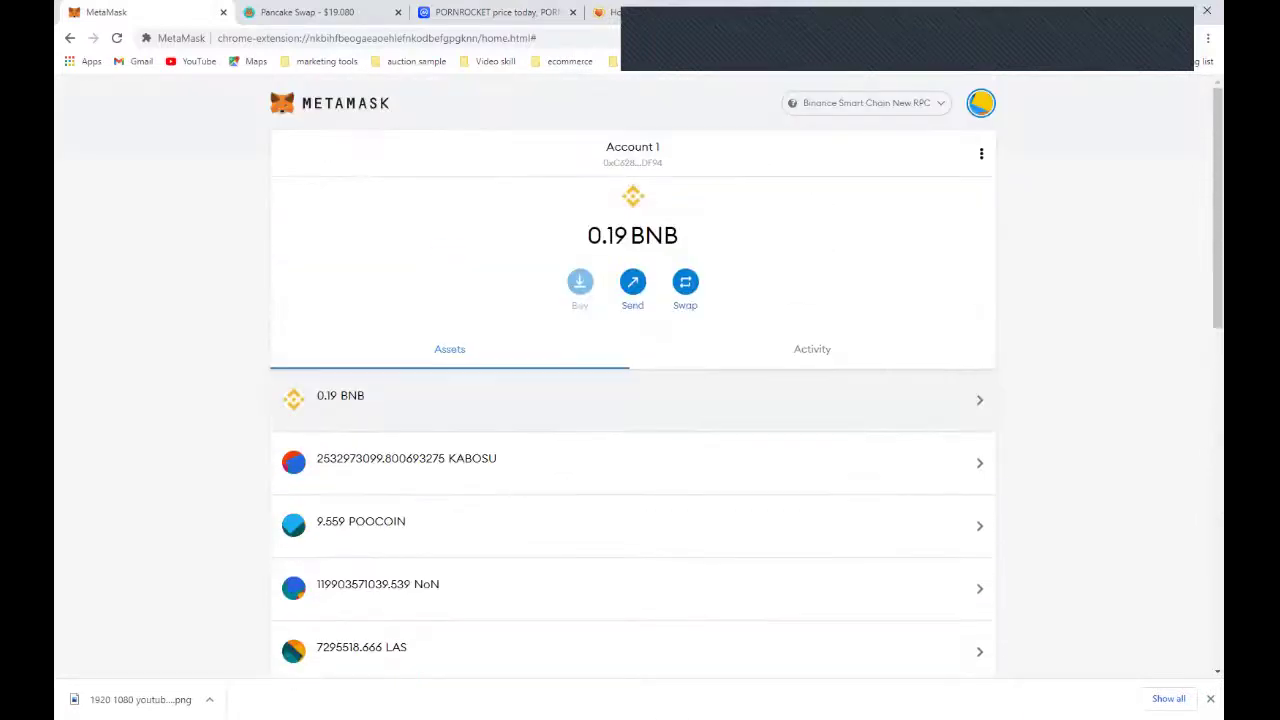
With 2,484,707,831.054 PORNROCKET and 0.19 BNB confirmed in MetaMask, go to the PancakeSwap page.
click(310, 12)
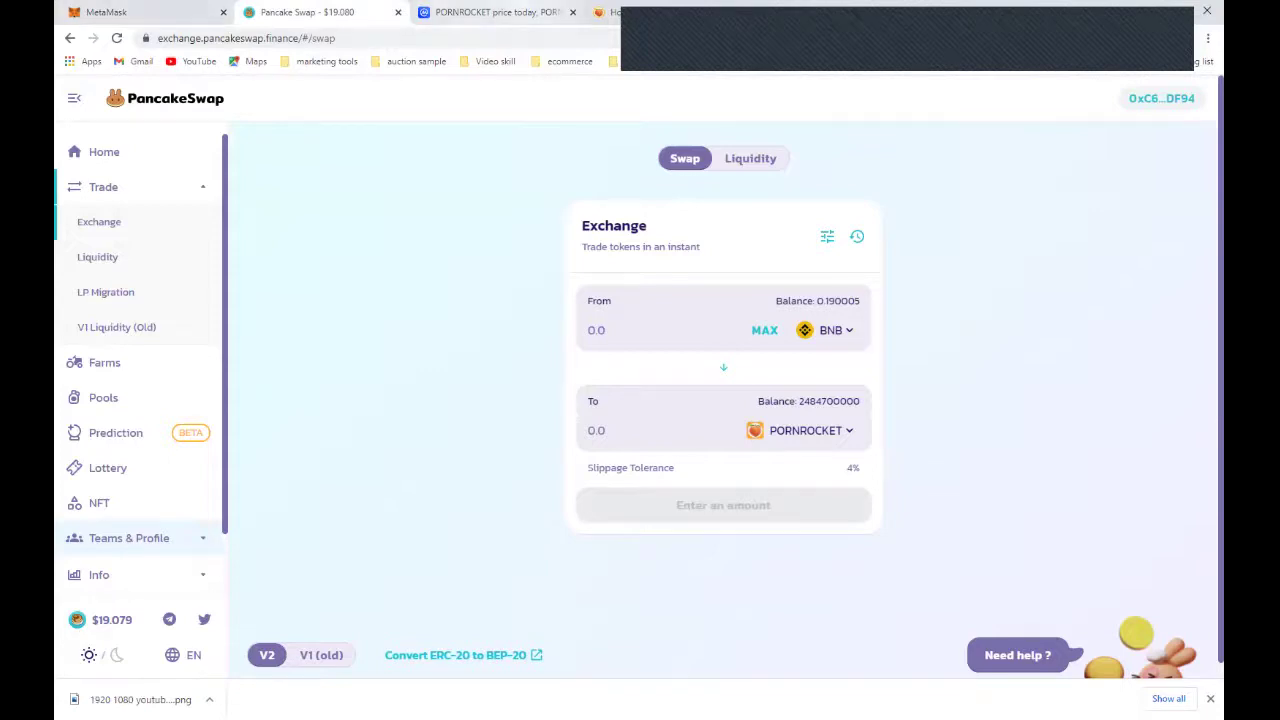
Check PancakeSwap's 0.190005 BNB and 2,484,700,000 PORNROCKET balances, glance at CoinMarketCap, and return to MetaMask.
click(495, 12)
click(310, 12)
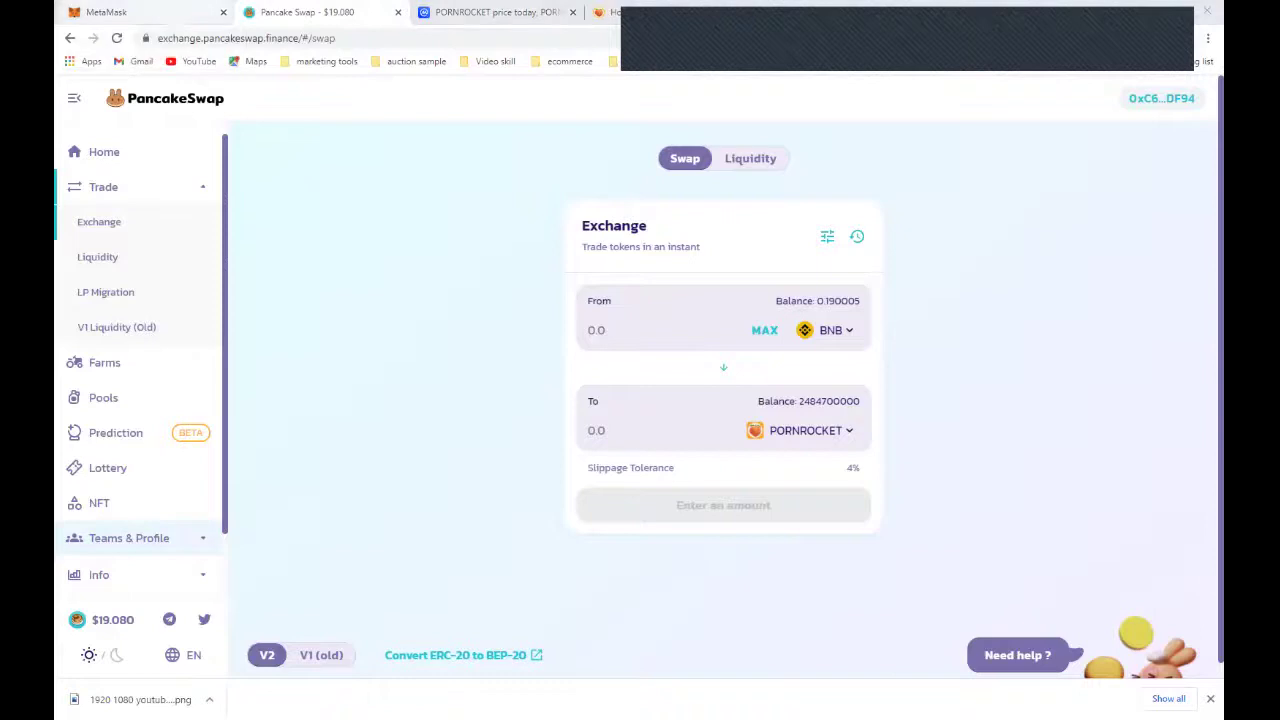
click(106, 12)
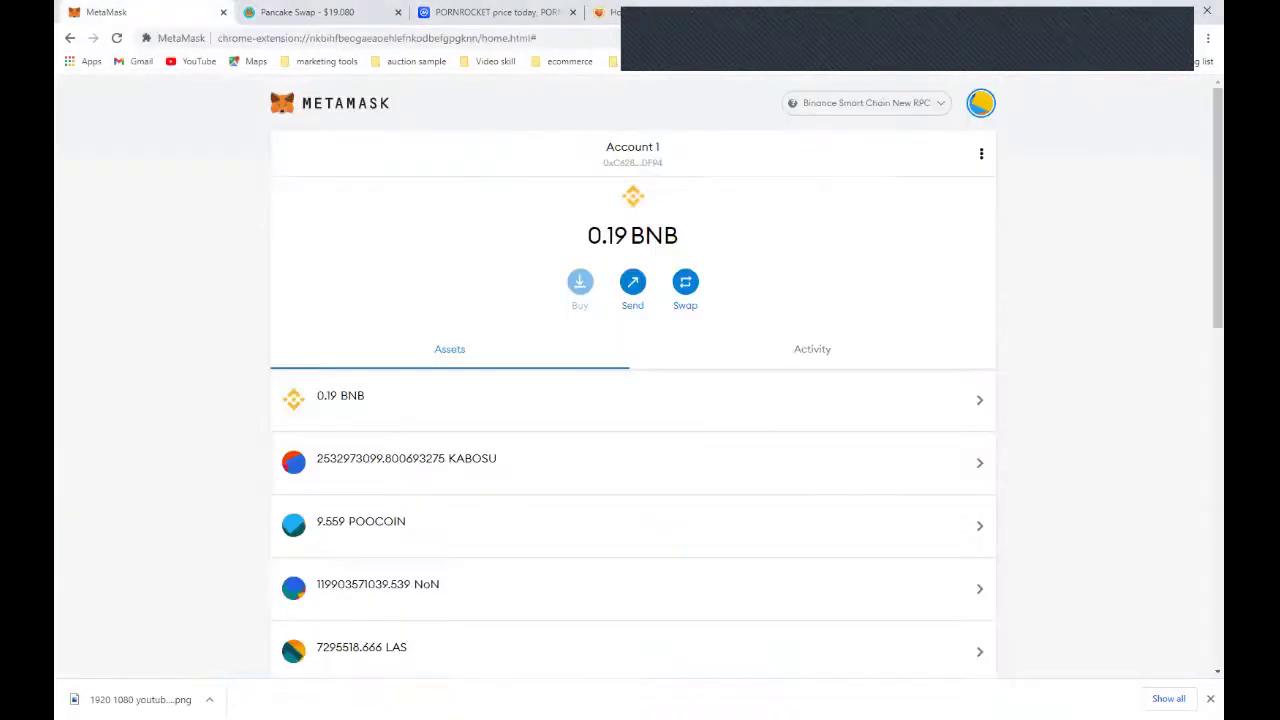